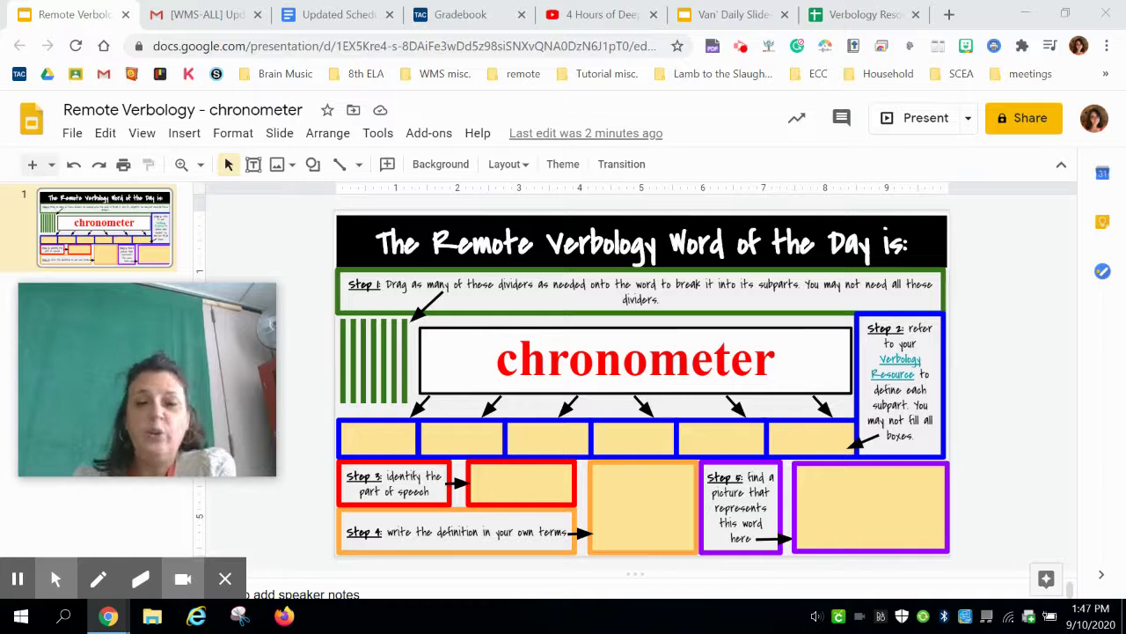
# Drag a green divider onto the word chronometer.
pyautogui.moveTo(103, 550)
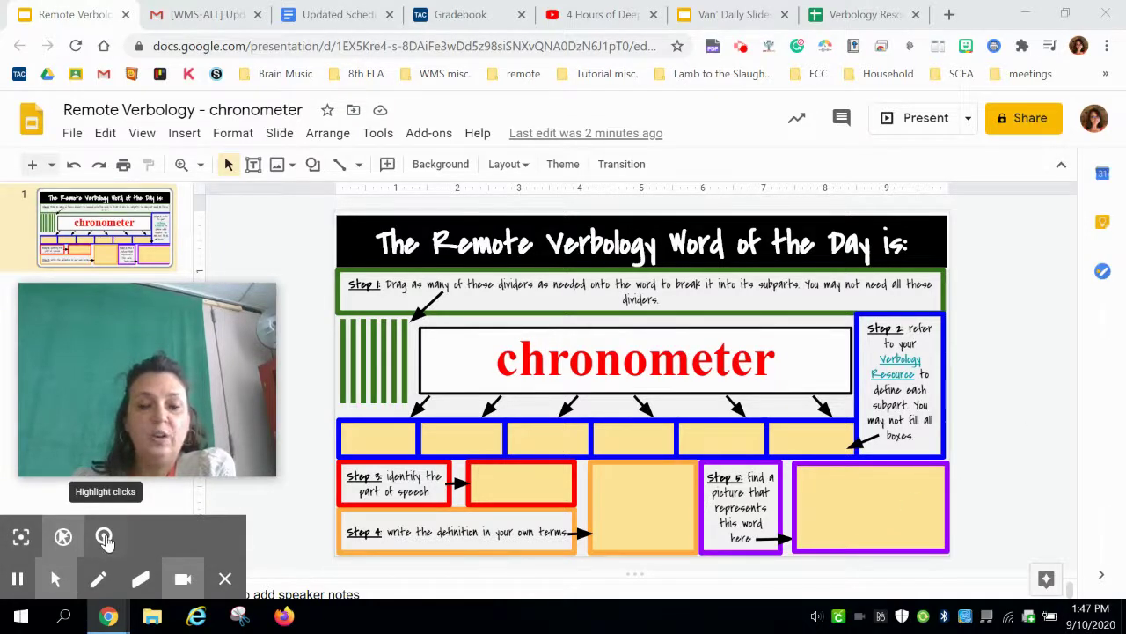
pyautogui.click(21, 537)
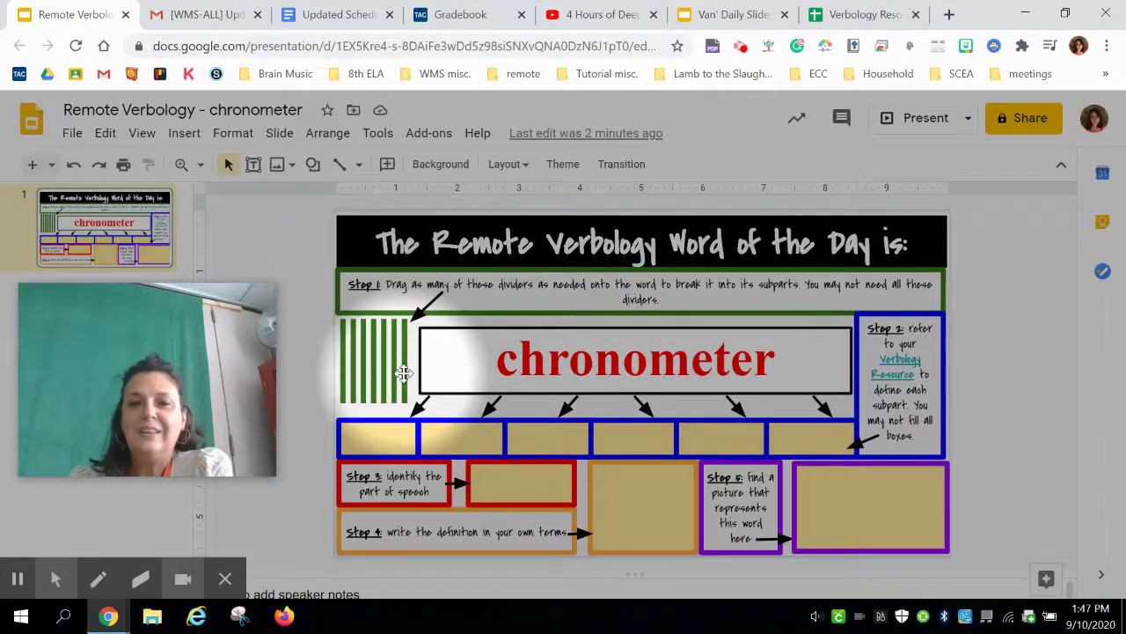
pyautogui.moveTo(404, 371); pyautogui.dragTo(623, 370)
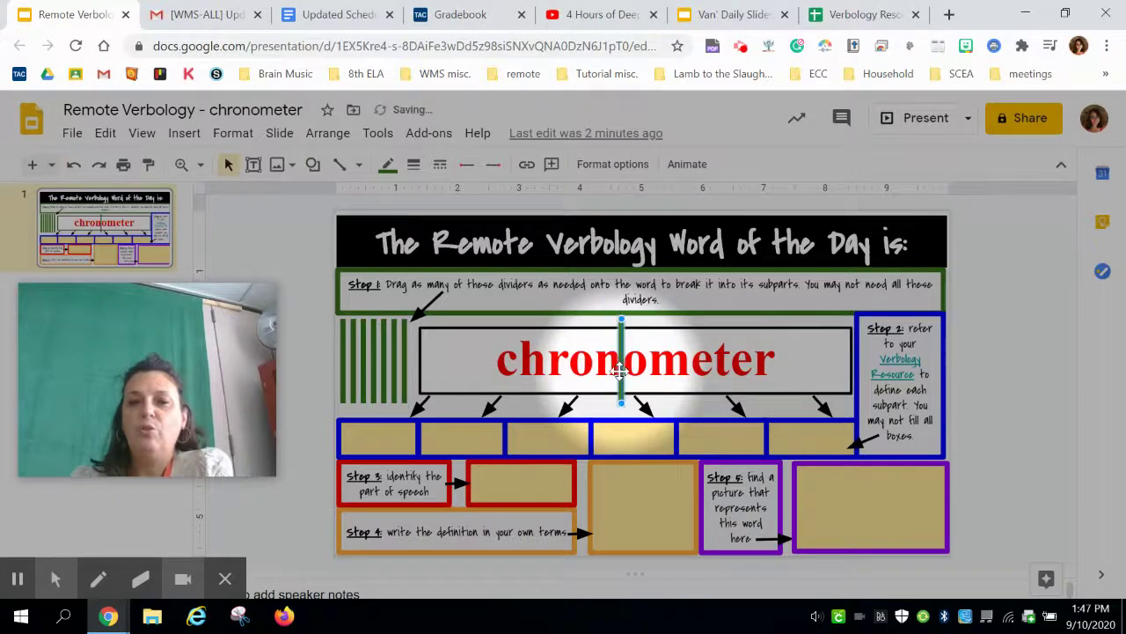
pyautogui.click(407, 374)
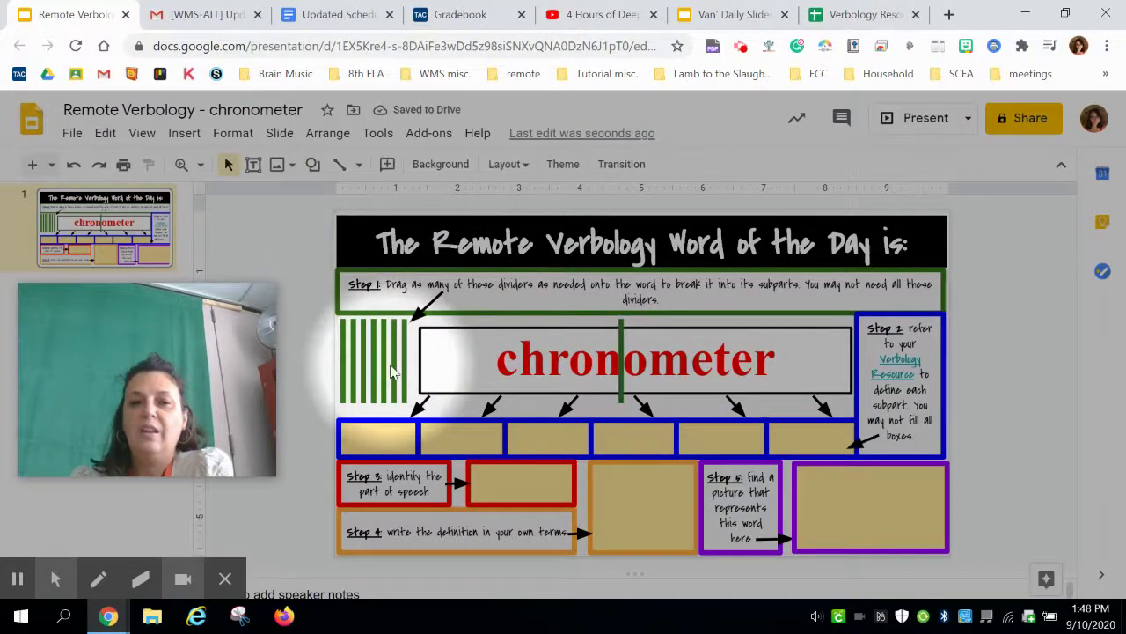
# Place a second divider in chronometer, then open the Verbology Resource spreadsheet link.
pyautogui.moveTo(399, 371); pyautogui.dragTo(633, 358)
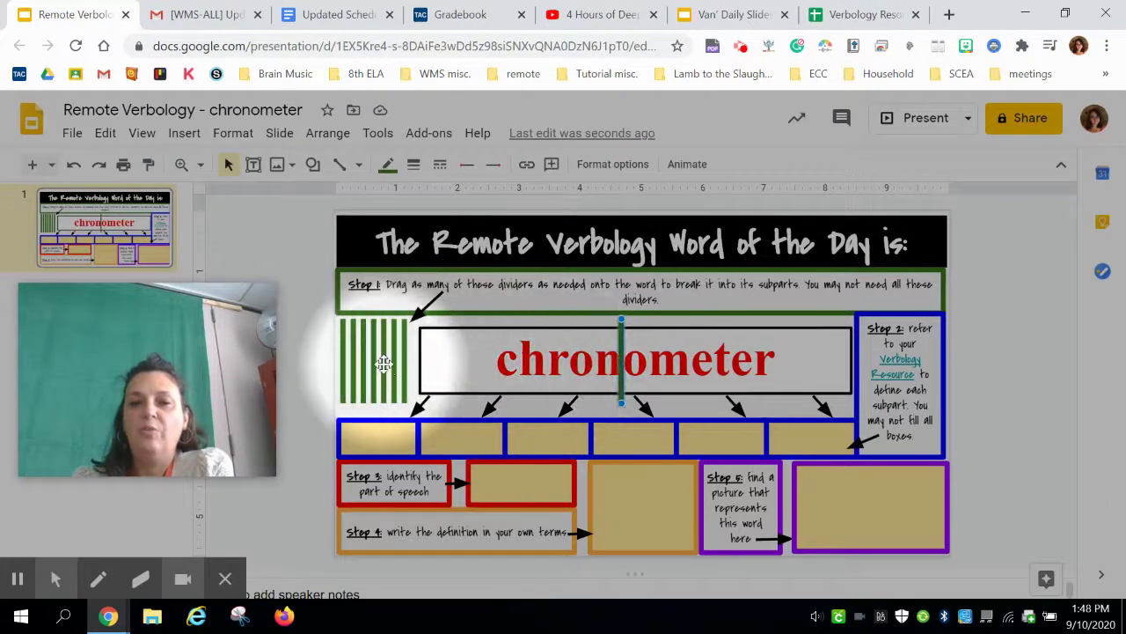
pyautogui.moveTo(385, 361); pyautogui.dragTo(645, 359)
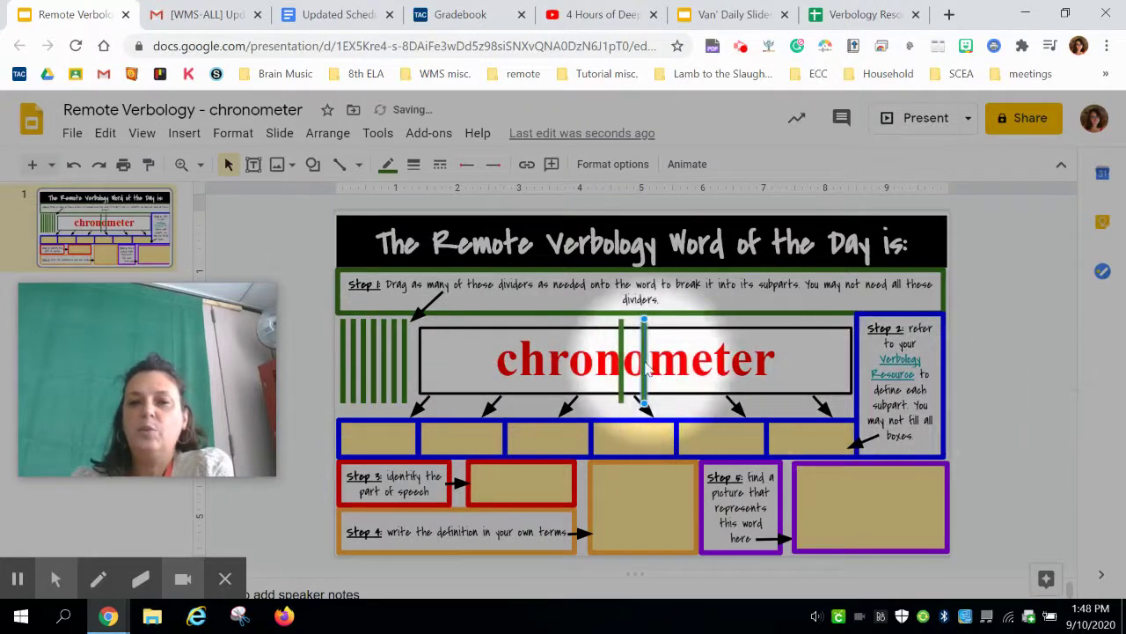
pyautogui.moveTo(645, 360); pyautogui.dragTo(649, 361)
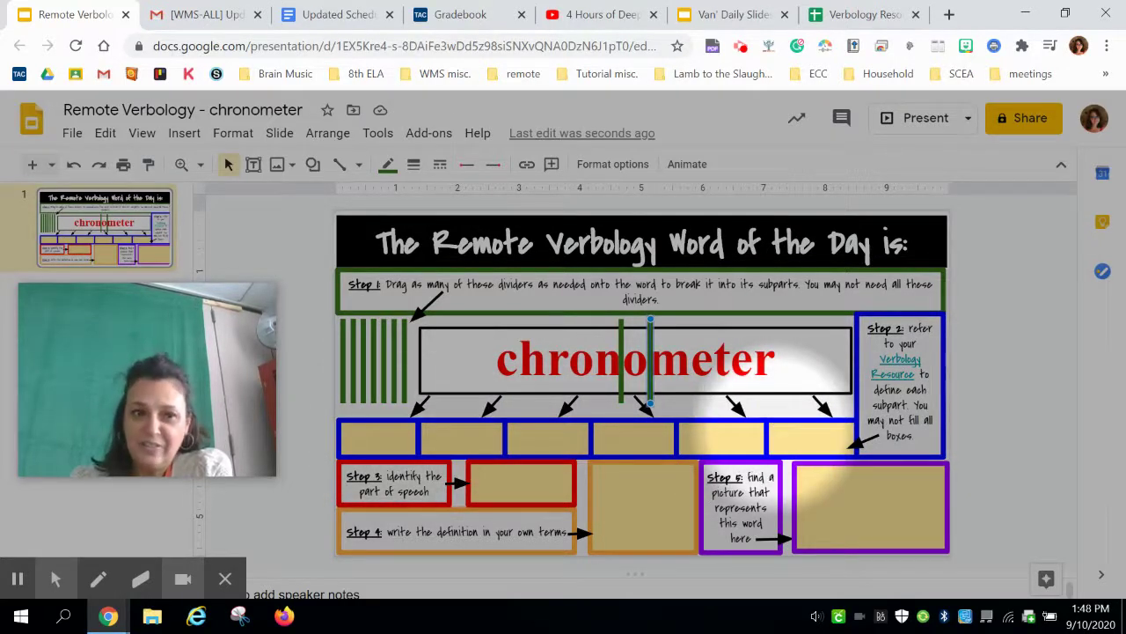
pyautogui.click(894, 363)
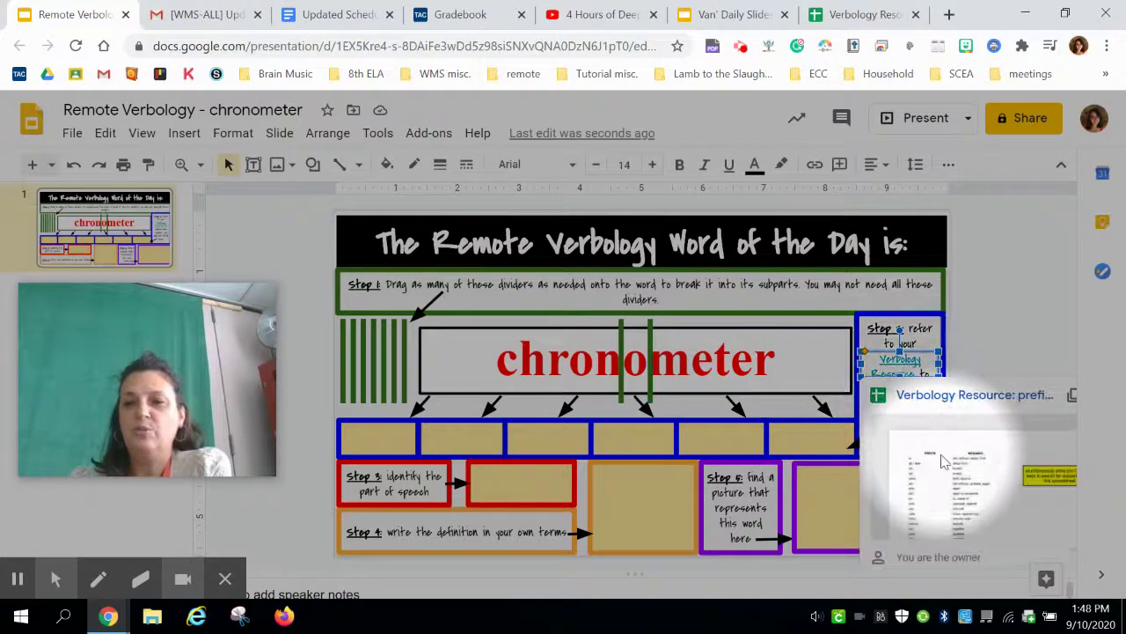
pyautogui.click(944, 461)
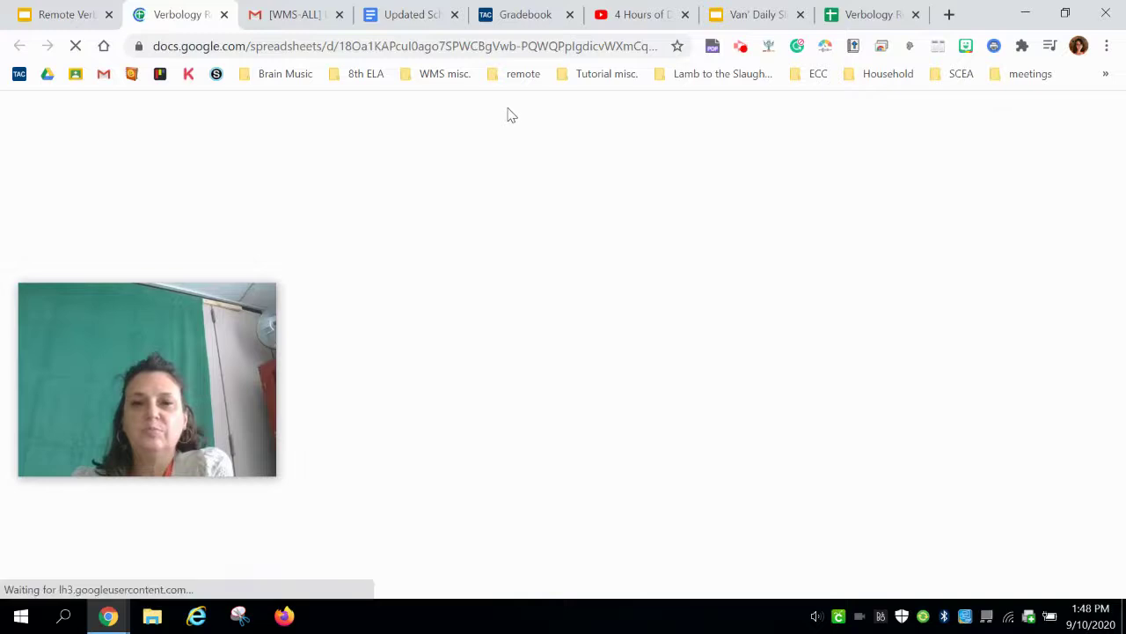
# Search the Verbology Resource spreadsheet for 'chro'.
pyautogui.moveTo(164, 326); pyautogui.dragTo(958, 186)
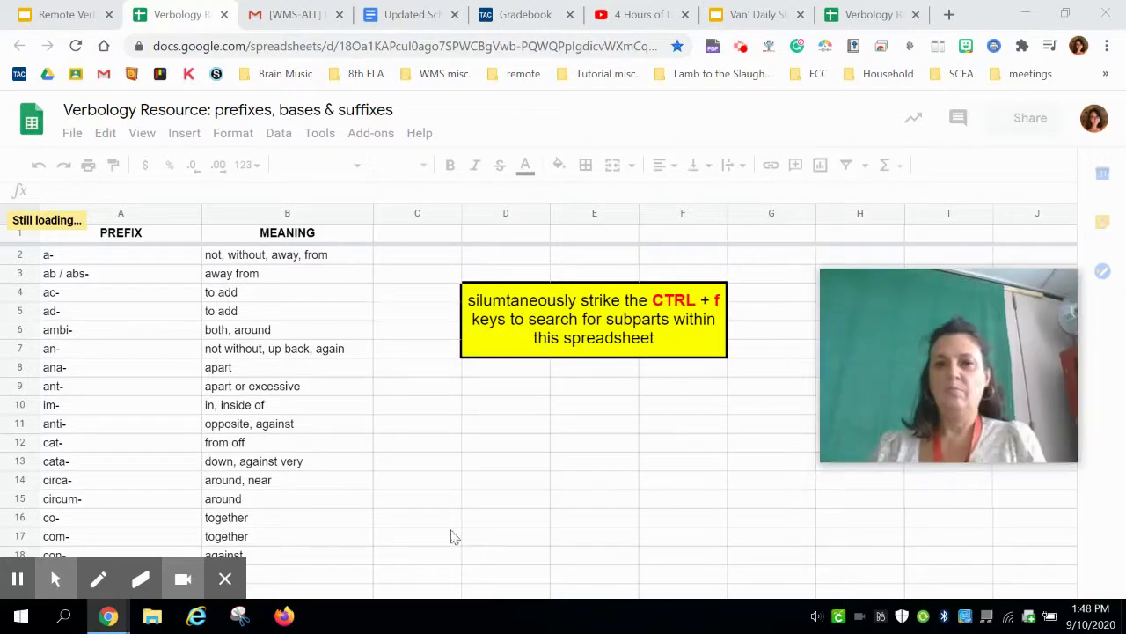
pyautogui.click(424, 463)
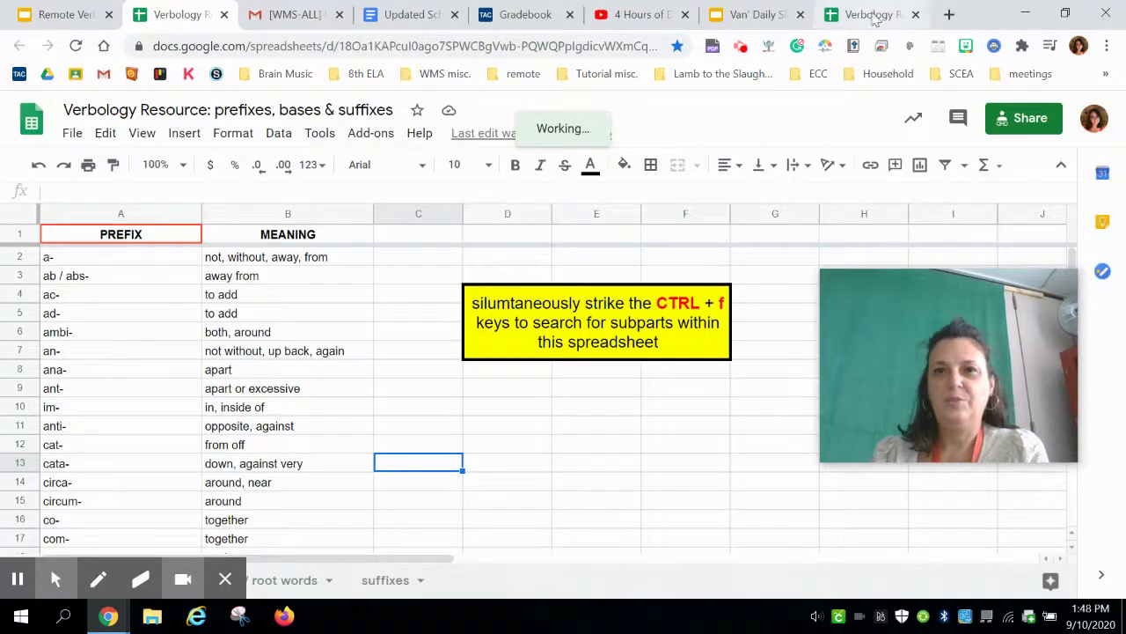
pyautogui.click(874, 15)
pyautogui.click(535, 384)
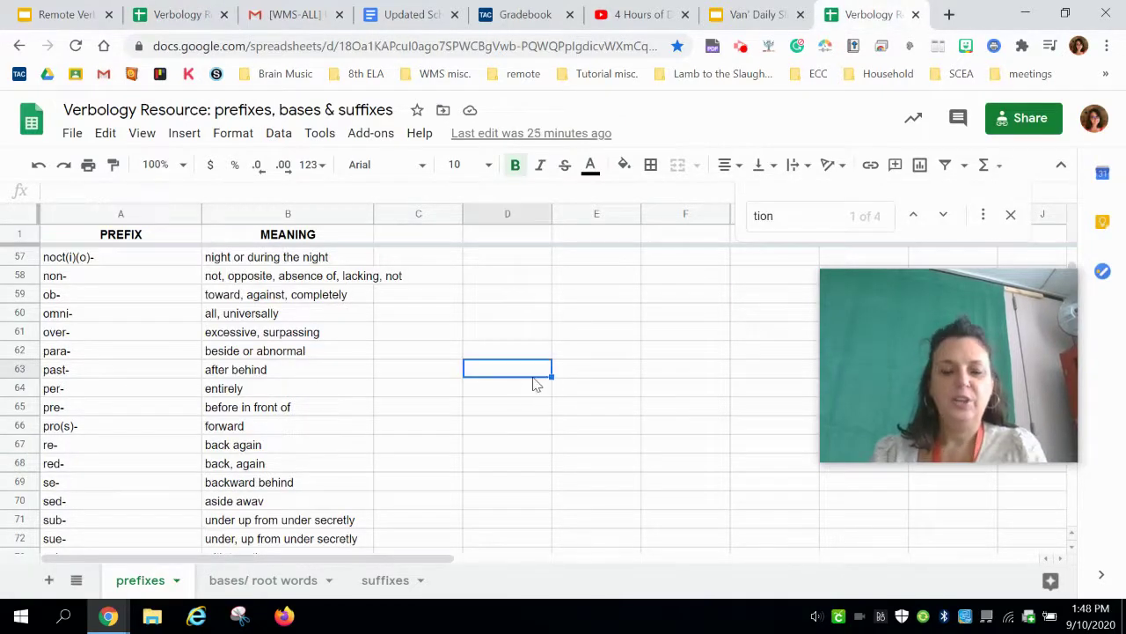
pyautogui.hotkey('ctrl', 'f')
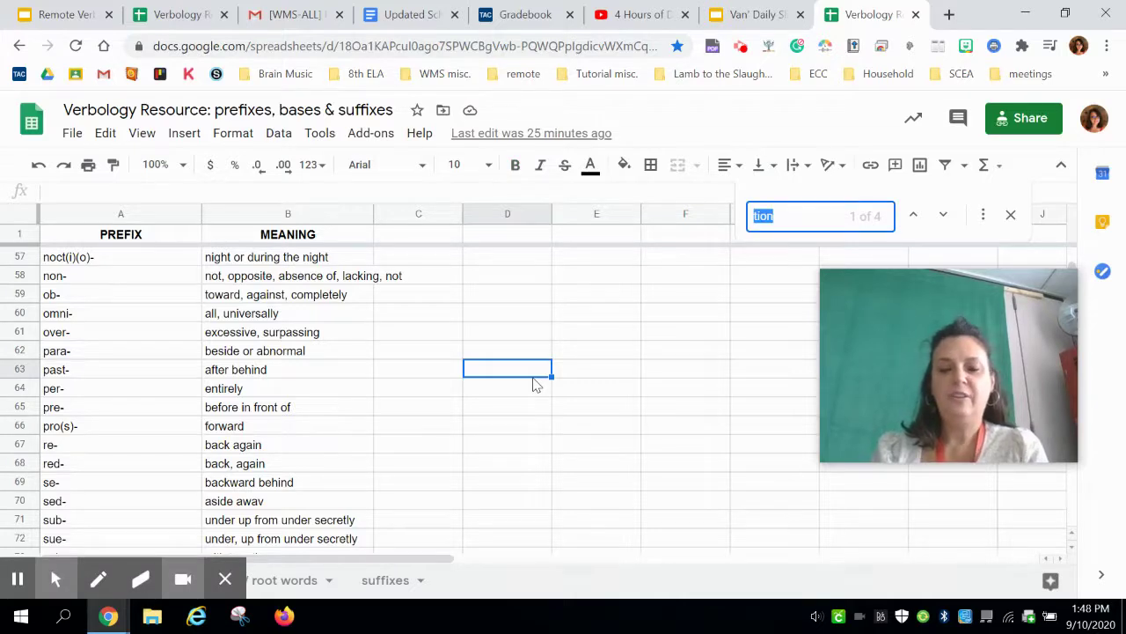
pyautogui.write('chro')
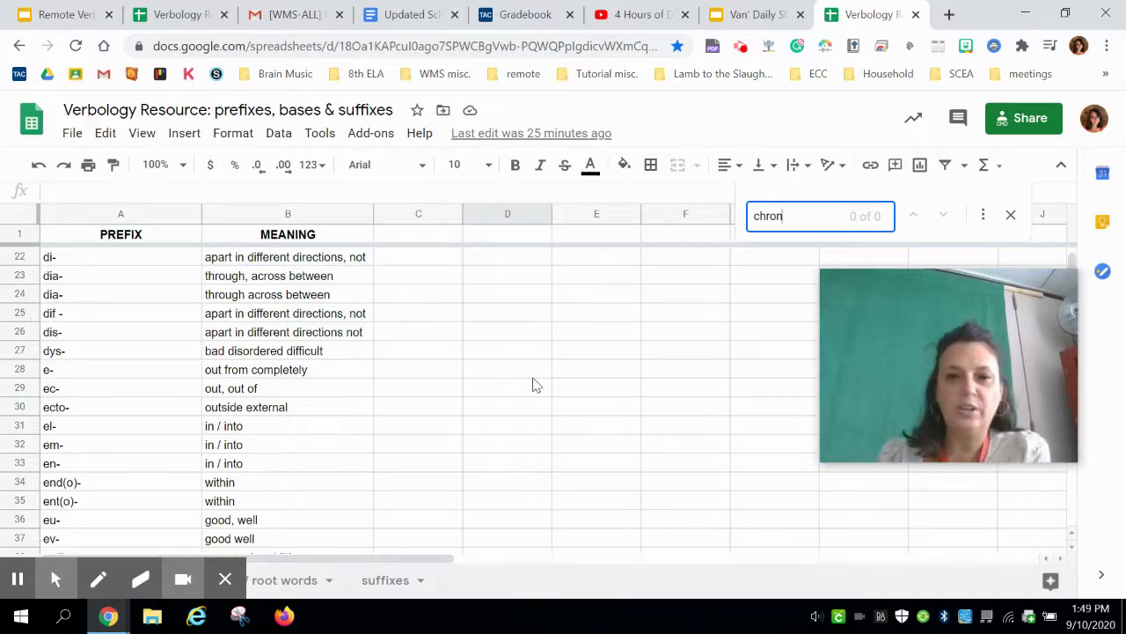
# Find CHRON / CHRONO meaning 'time' on the root words sheet, then return to the slide.
pyautogui.click(56, 579)
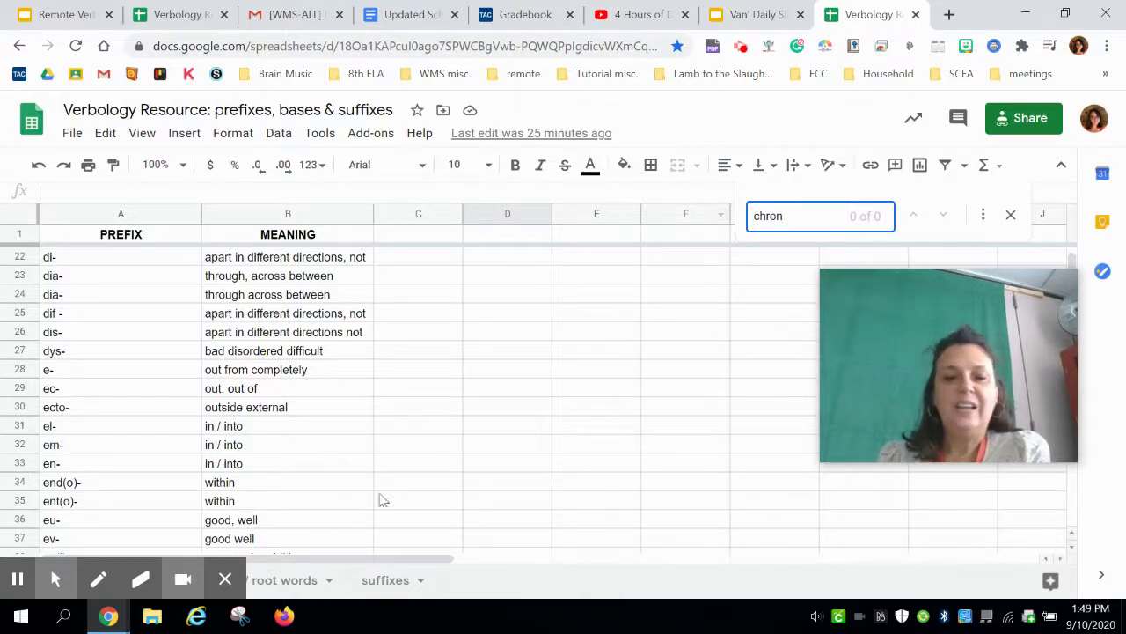
pyautogui.click(286, 580)
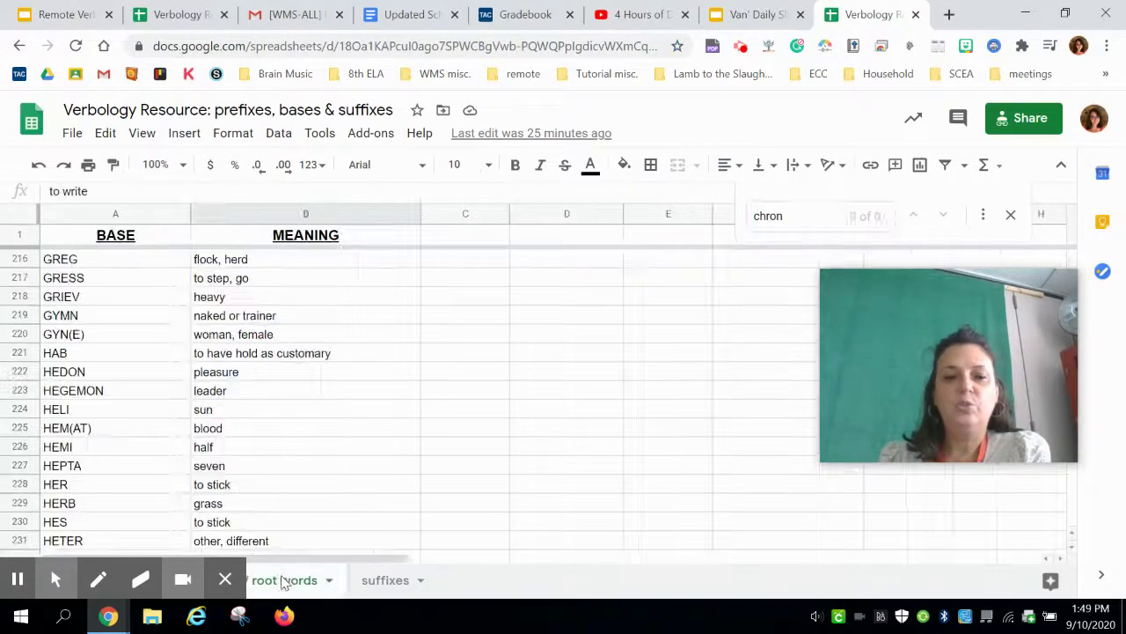
pyautogui.click(804, 211)
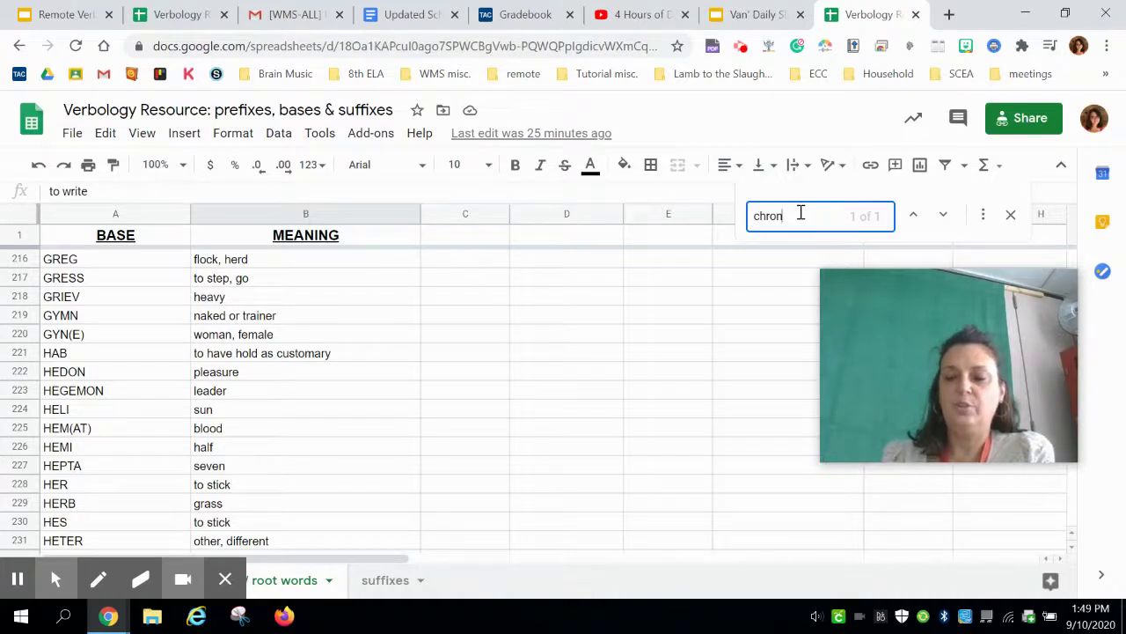
pyautogui.press('Return')
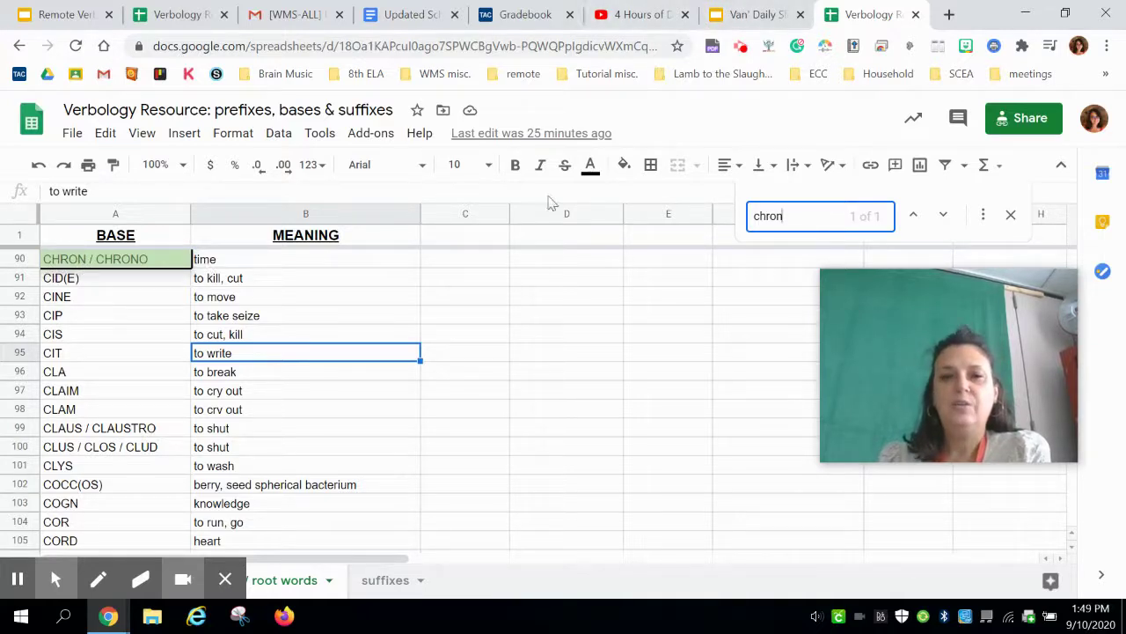
pyautogui.click(54, 15)
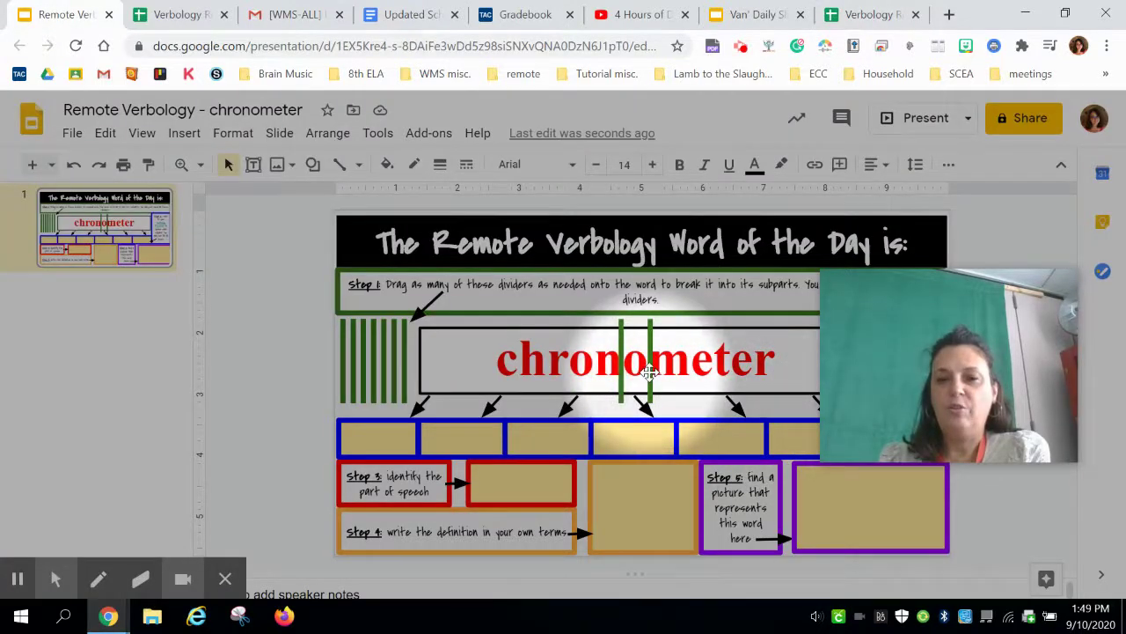
# Delete the extra divider and reposition the other to split chrono from meter.
pyautogui.click(649, 371)
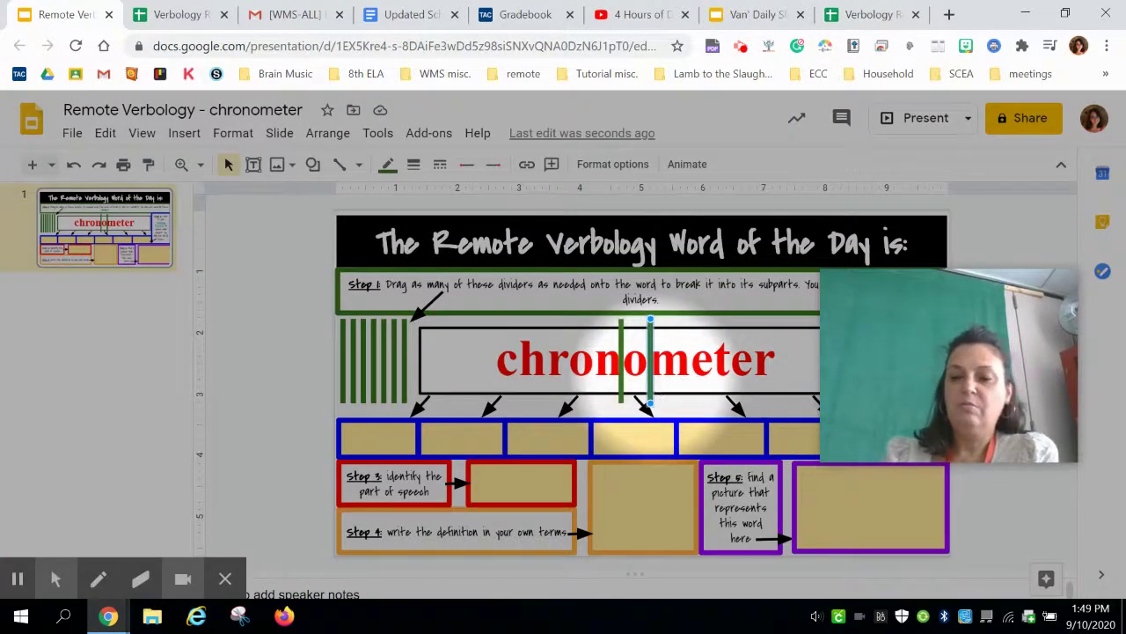
pyautogui.press('Delete')
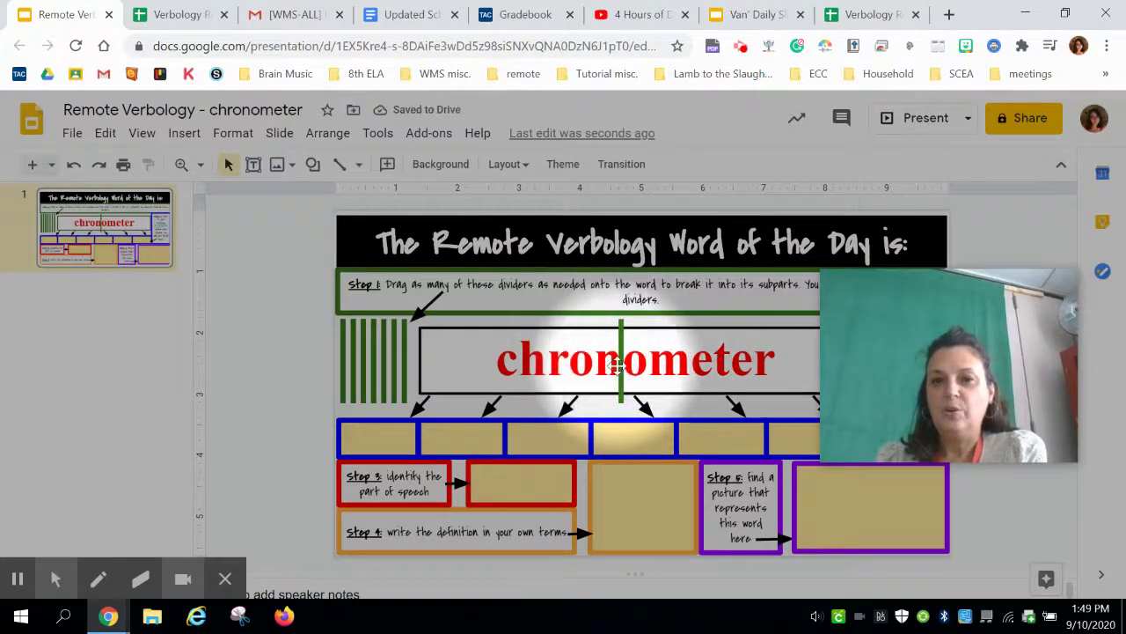
pyautogui.click(624, 363)
pyautogui.moveTo(636, 365); pyautogui.dragTo(649, 365)
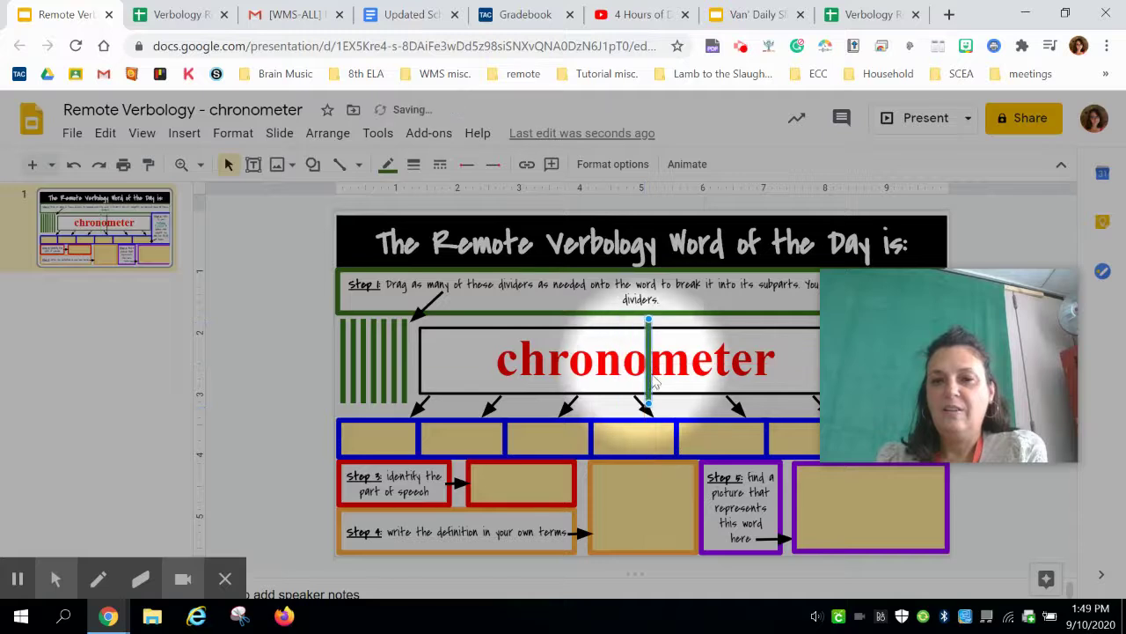
# Enter 'time' in the first subpart box and return to the Verbology Resource spreadsheet.
pyautogui.click(377, 437)
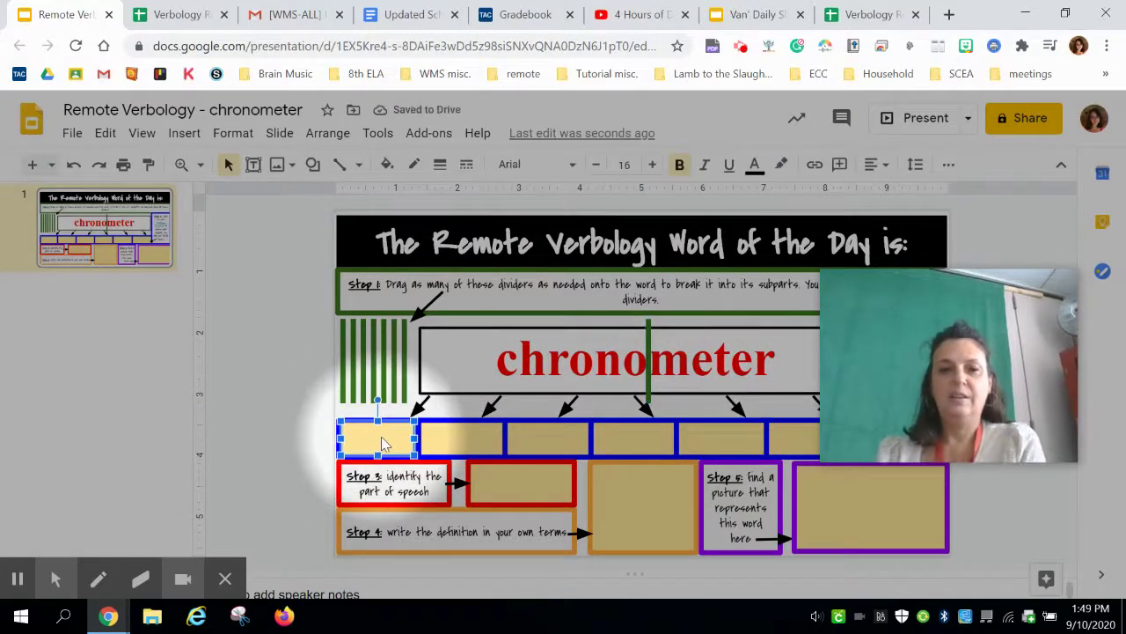
pyautogui.write('time')
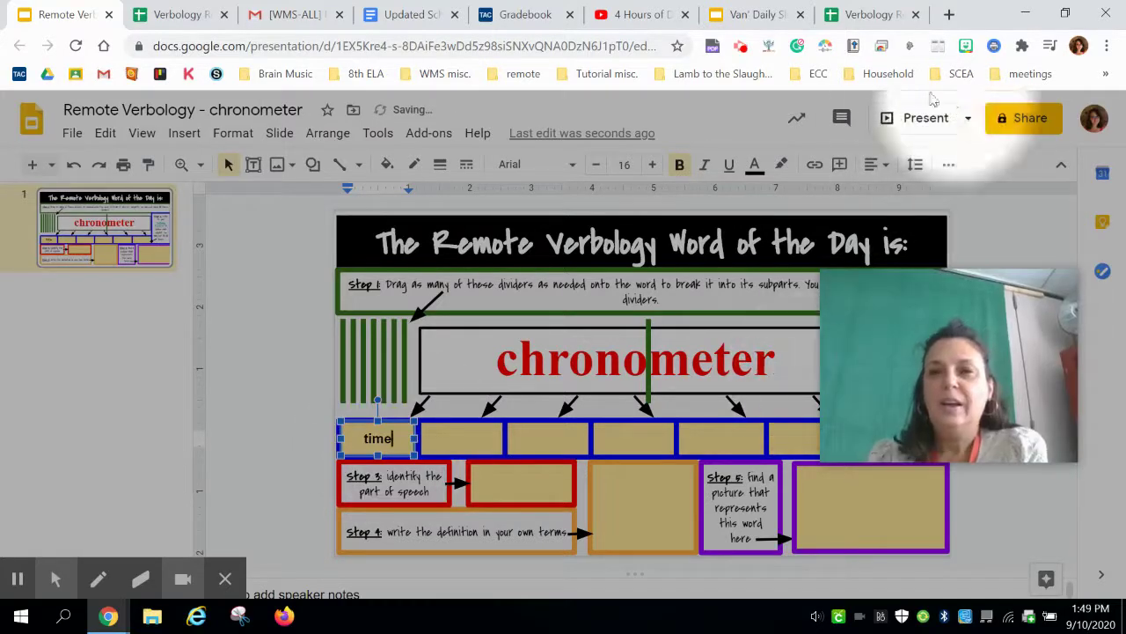
pyautogui.click(858, 14)
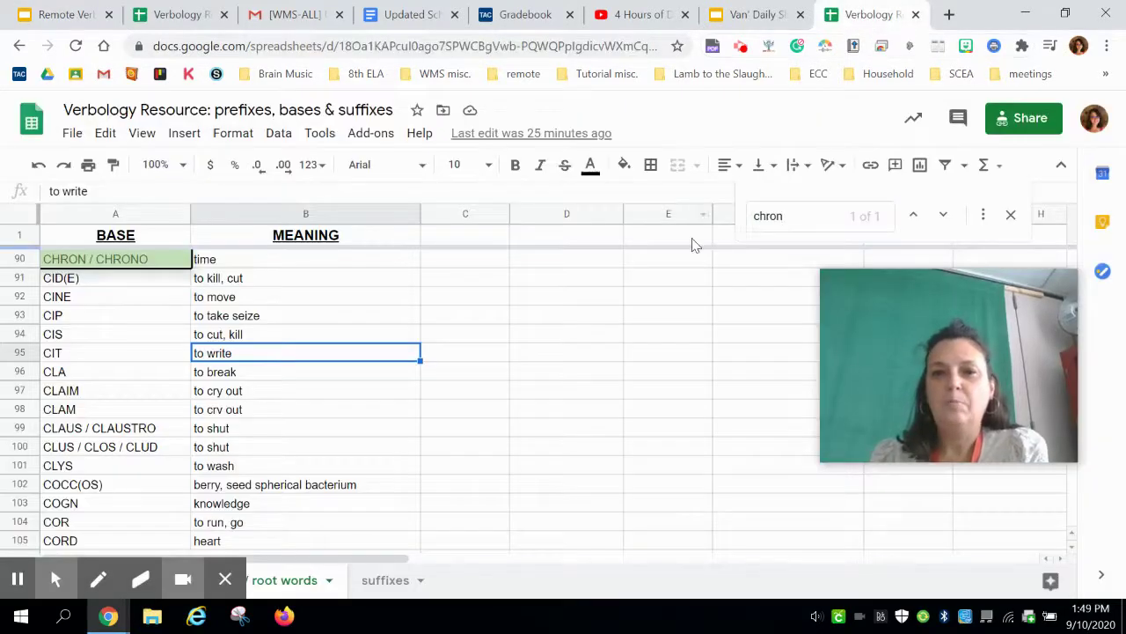
# Search for 'meter' and jump to its match on the suffixes sheet (measure, n).
pyautogui.click(770, 218)
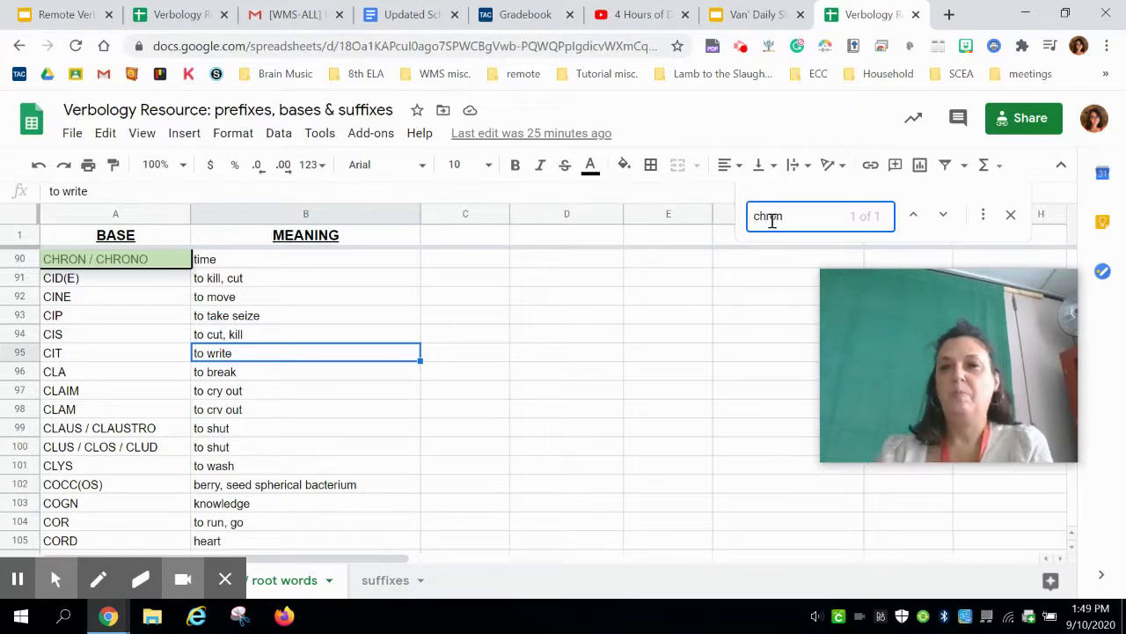
pyautogui.doubleClick(770, 218)
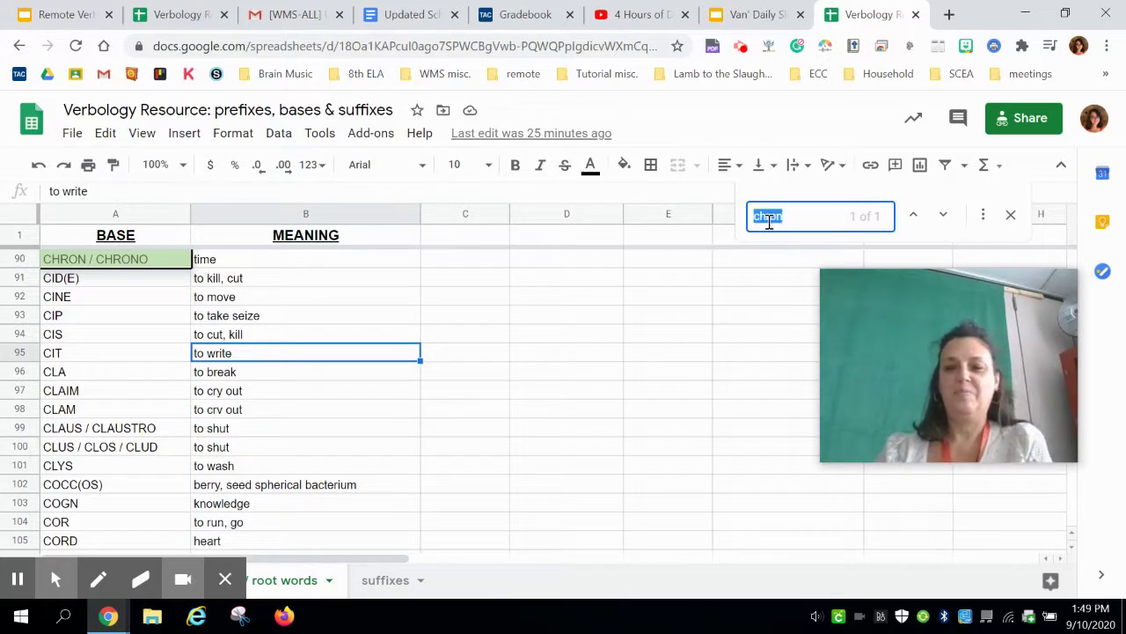
pyautogui.write('meter')
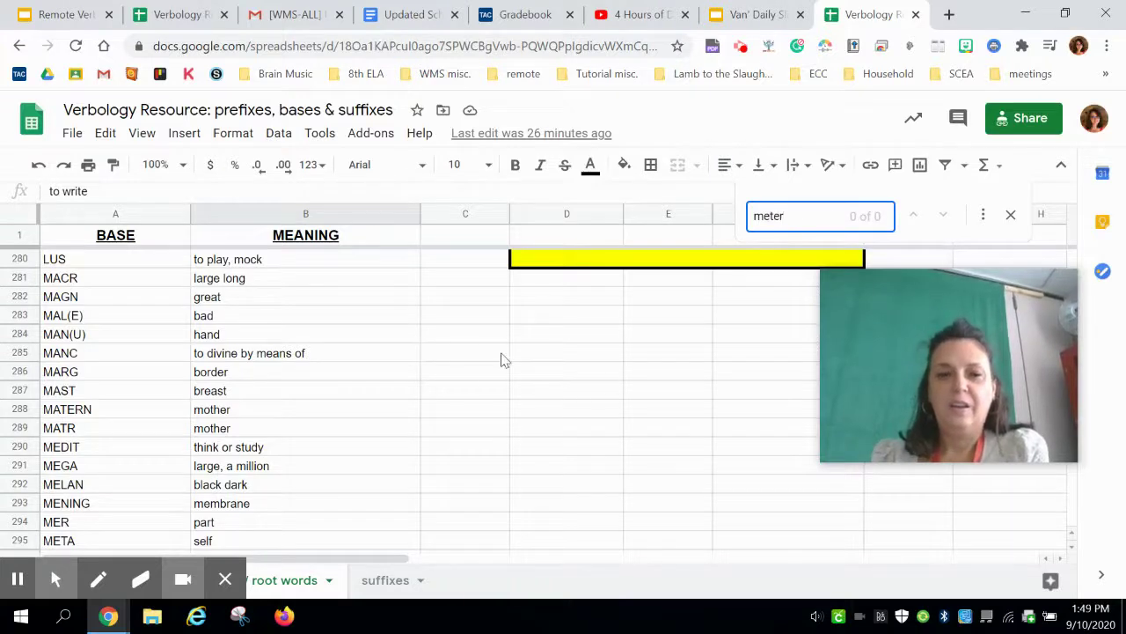
pyautogui.click(385, 581)
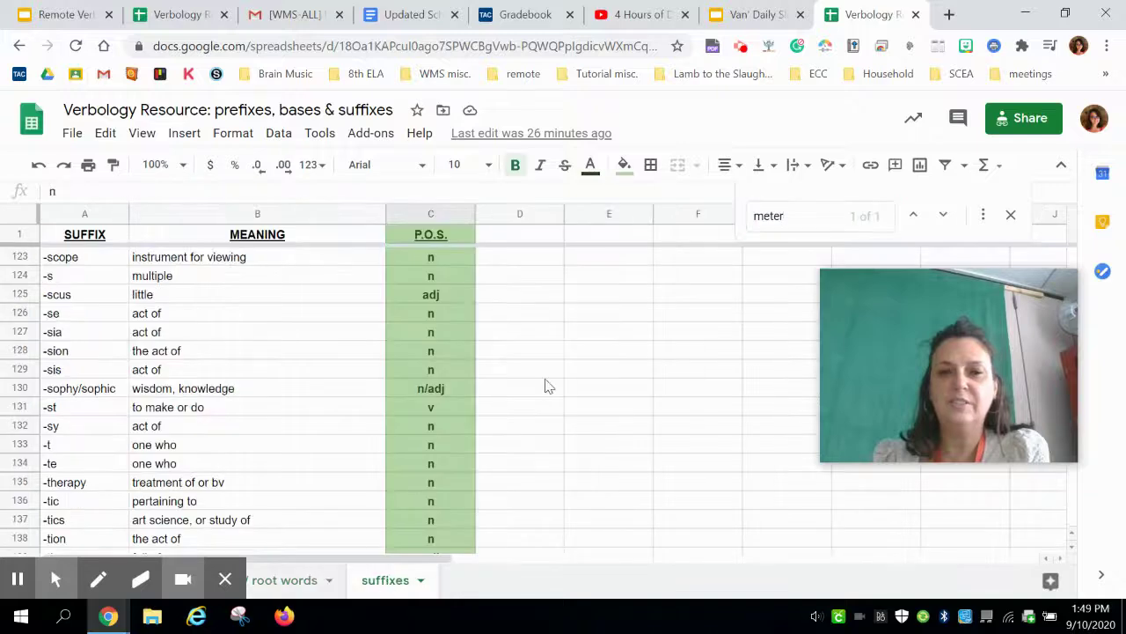
pyautogui.click(789, 215)
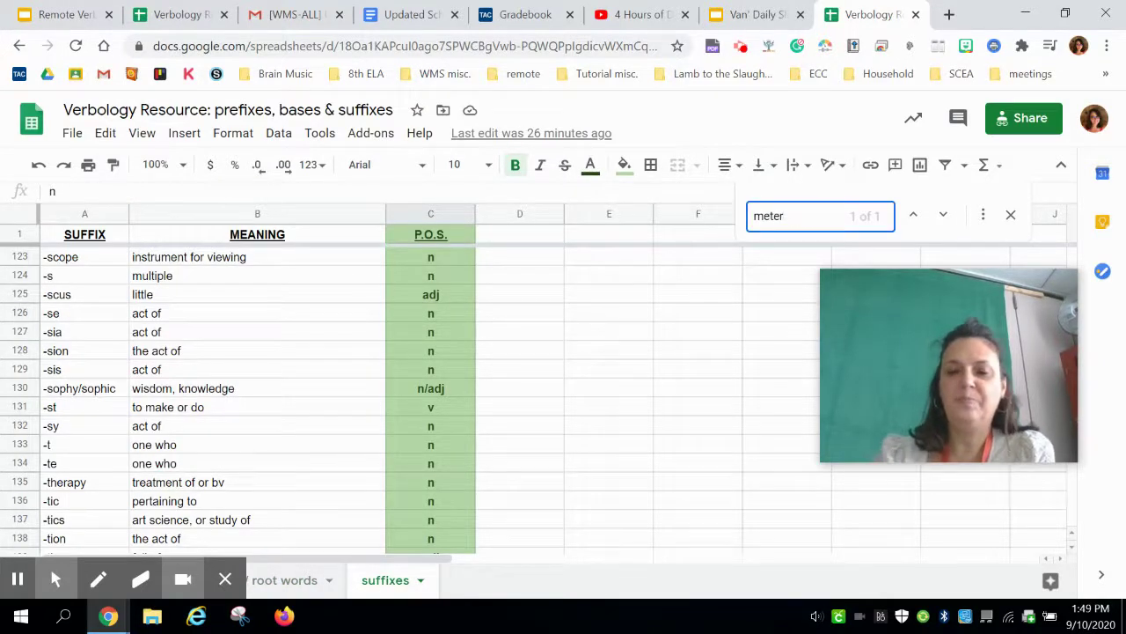
pyautogui.press('Return')
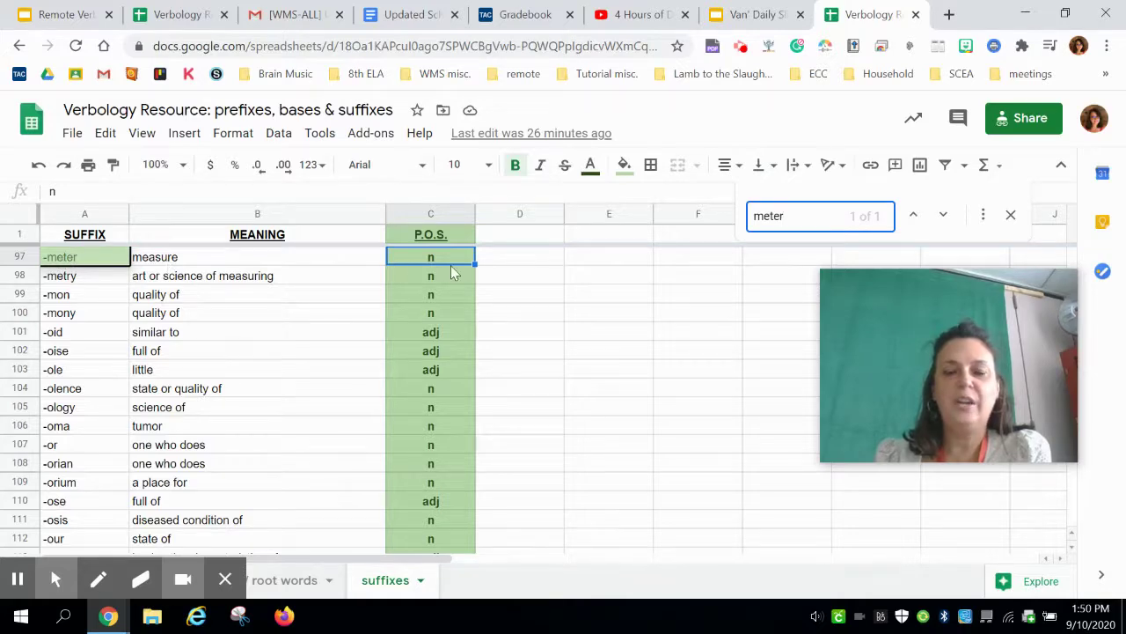
# Type 'measure' in the second subpart box on the chronometer slide.
pyautogui.click(64, 14)
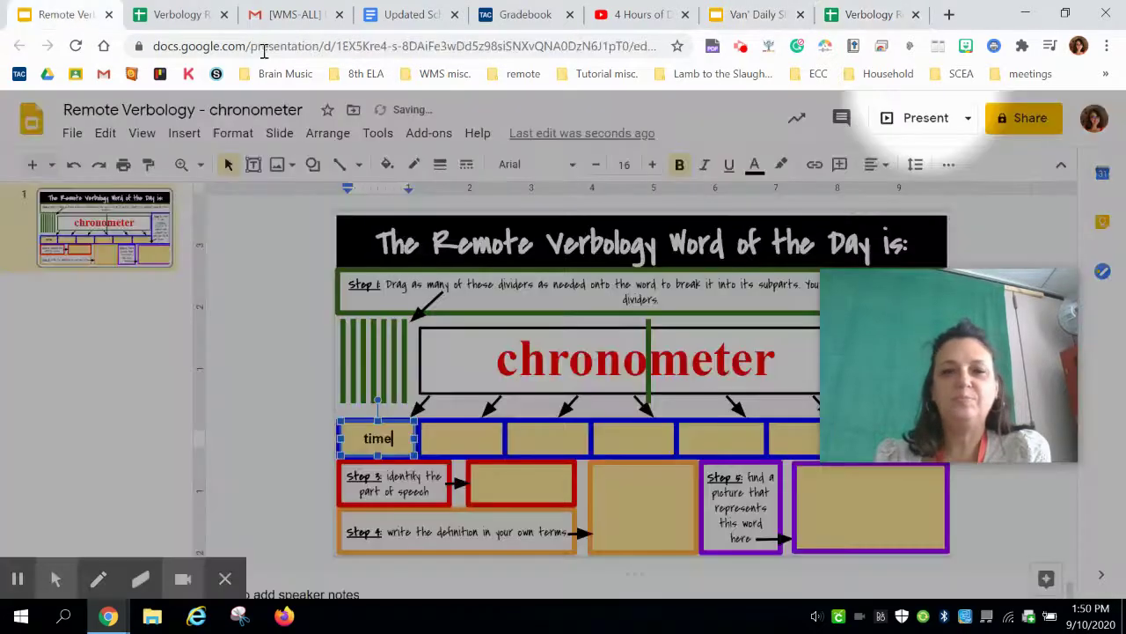
pyautogui.click(462, 437)
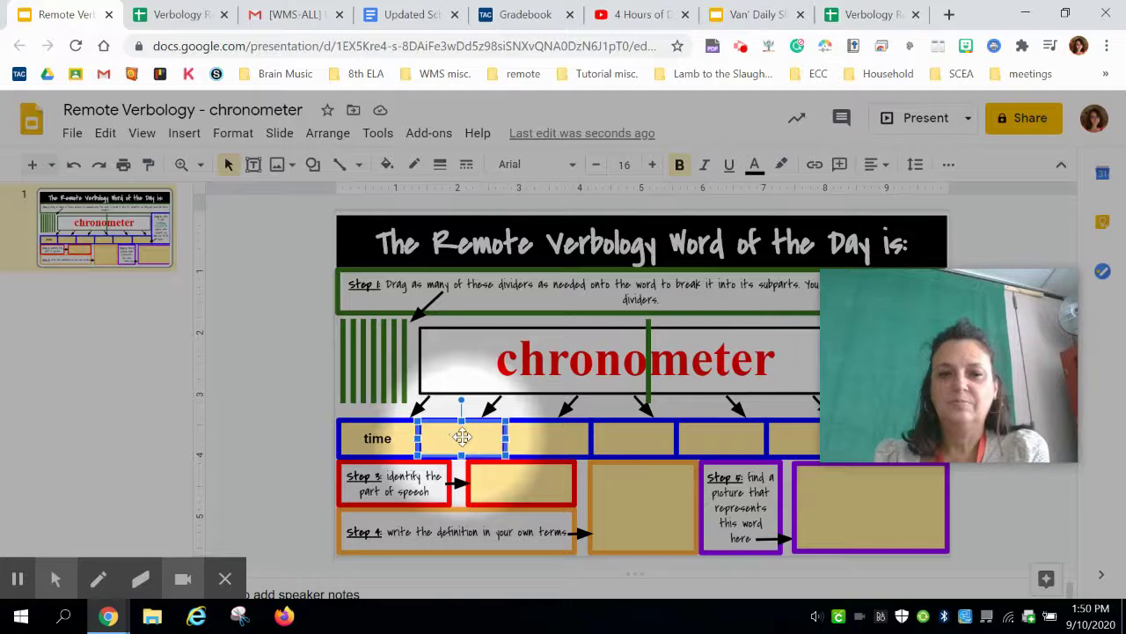
pyautogui.click(462, 437)
pyautogui.write('measure')
pyautogui.moveTo(977, 295); pyautogui.dragTo(187, 307)
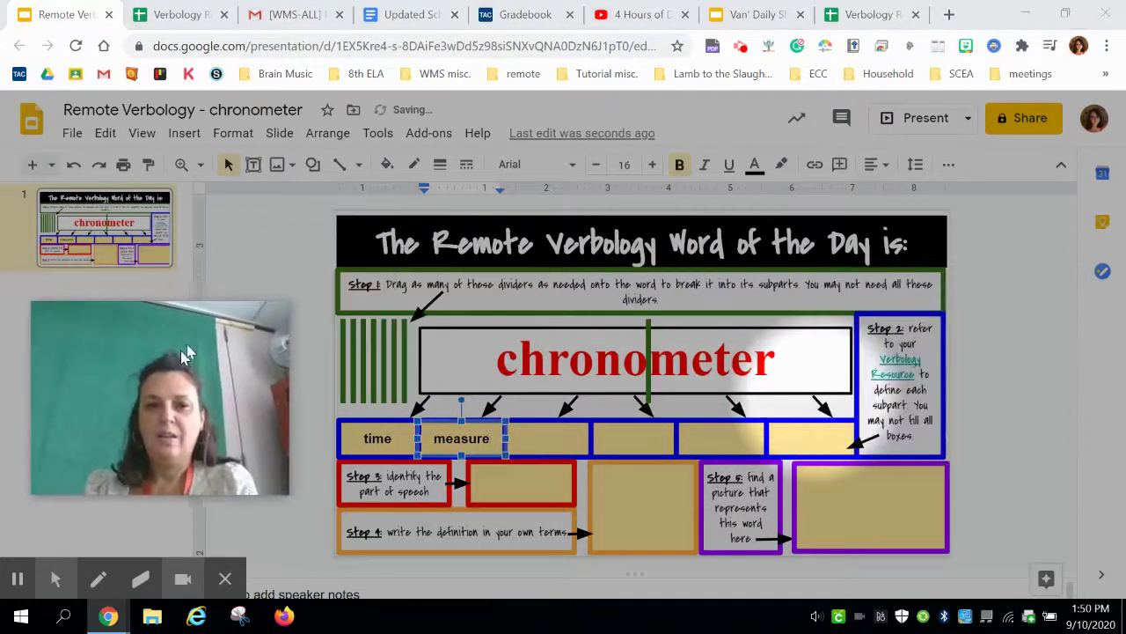
# Fill the part-of-speech box with 'n' and the definition with 'Something to measure time'.
pyautogui.click(523, 481)
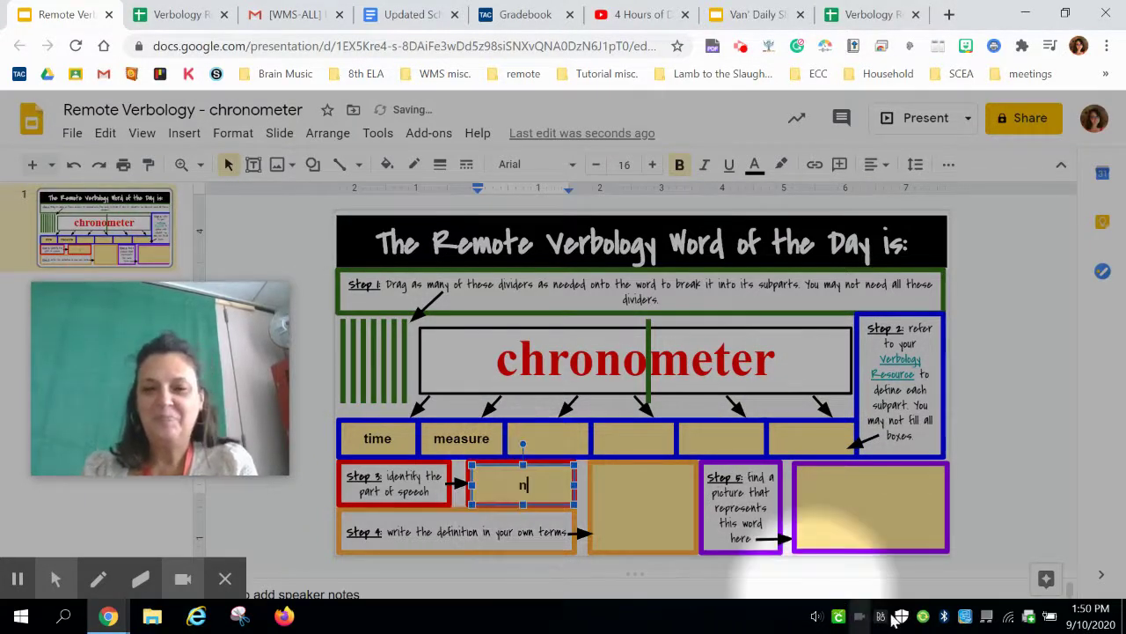
pyautogui.click(646, 494)
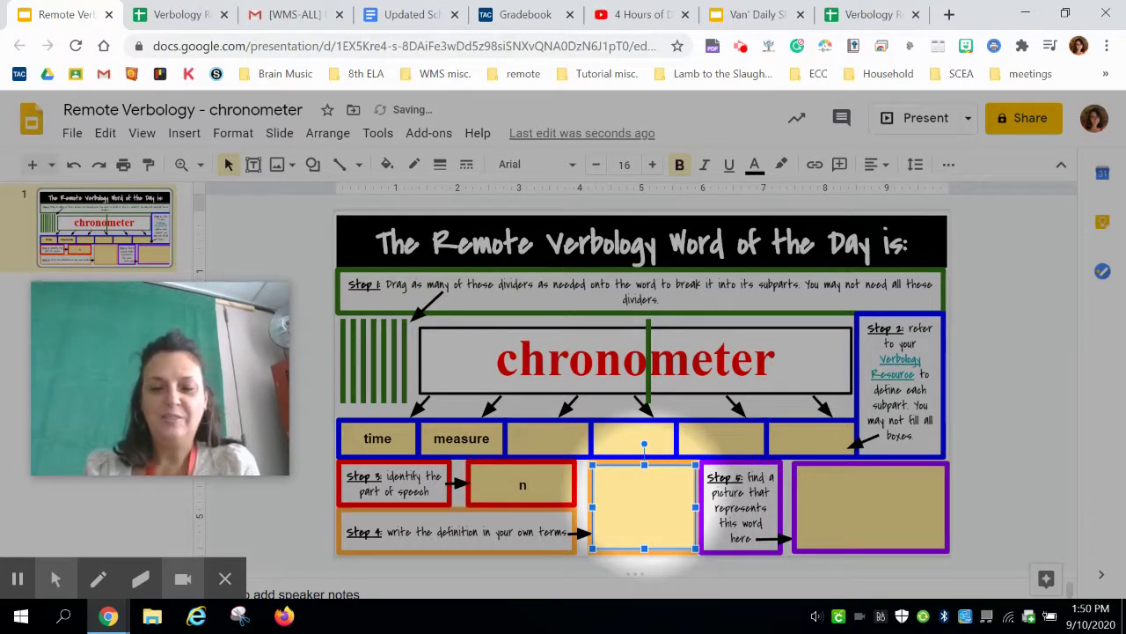
pyautogui.write('something to measure time')
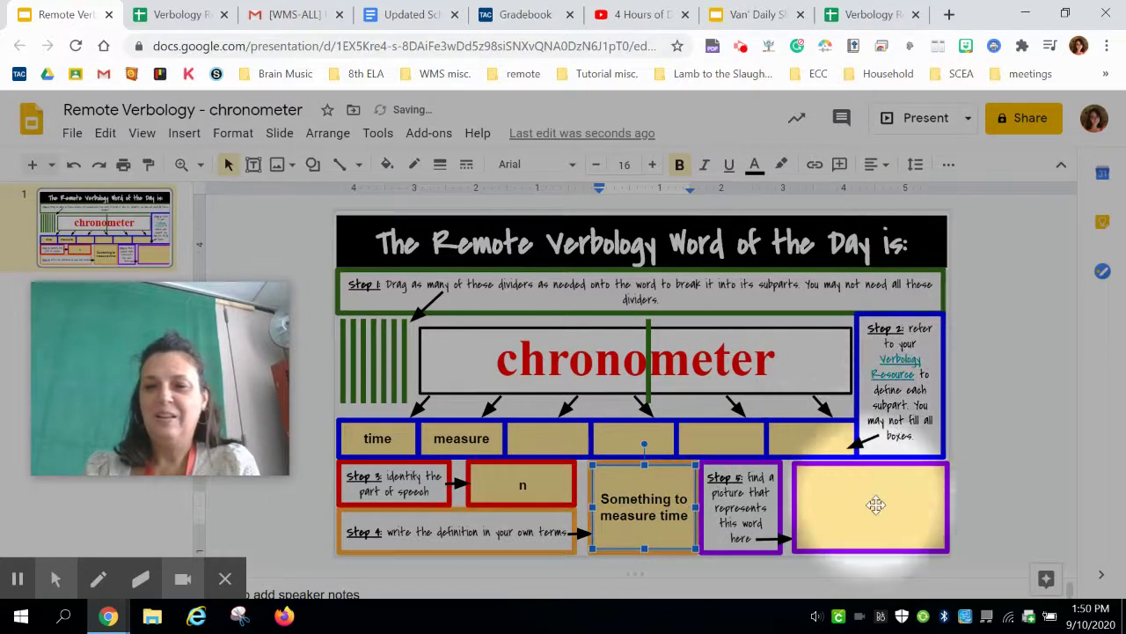
pyautogui.click(875, 517)
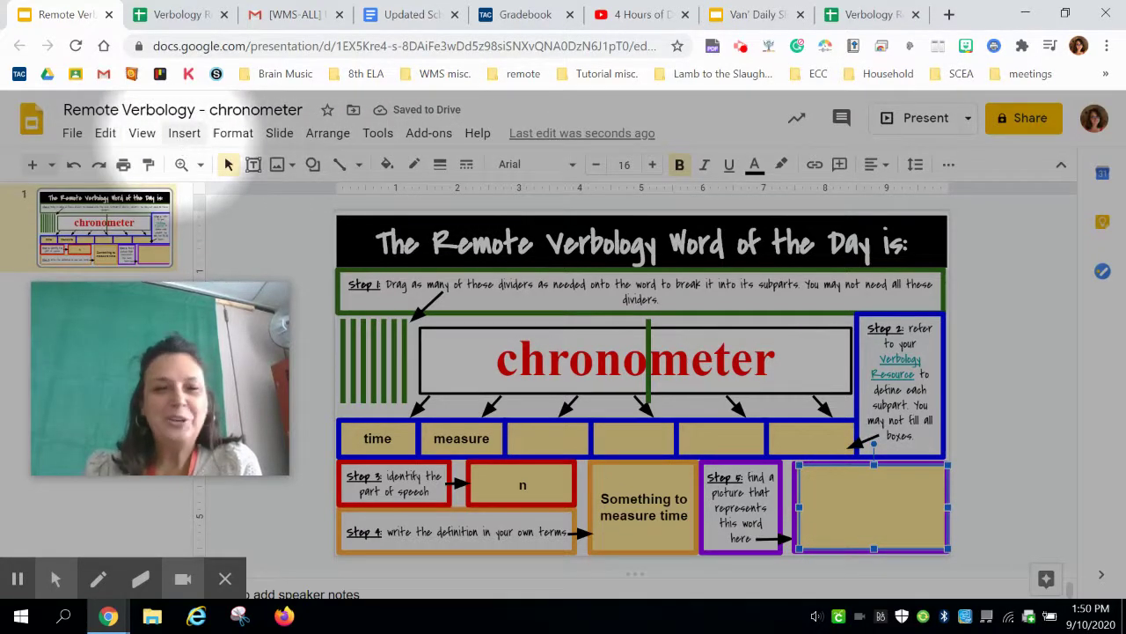
pyautogui.click(180, 140)
# Search the web for a 'watch' image and insert the first result.
pyautogui.moveTo(282, 169)
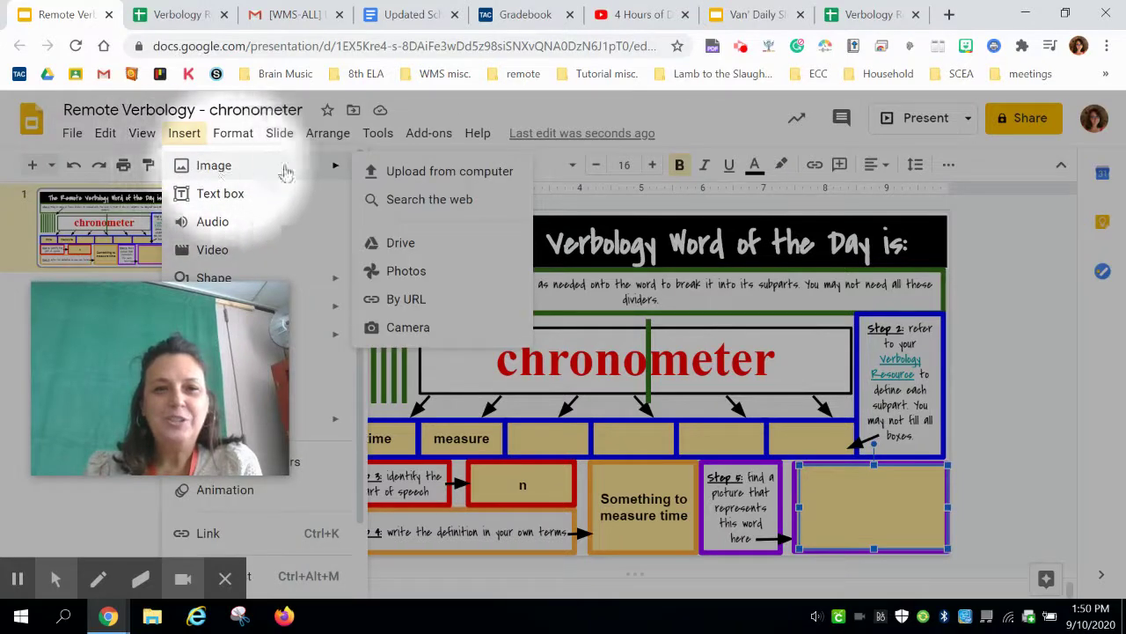
pyautogui.click(428, 200)
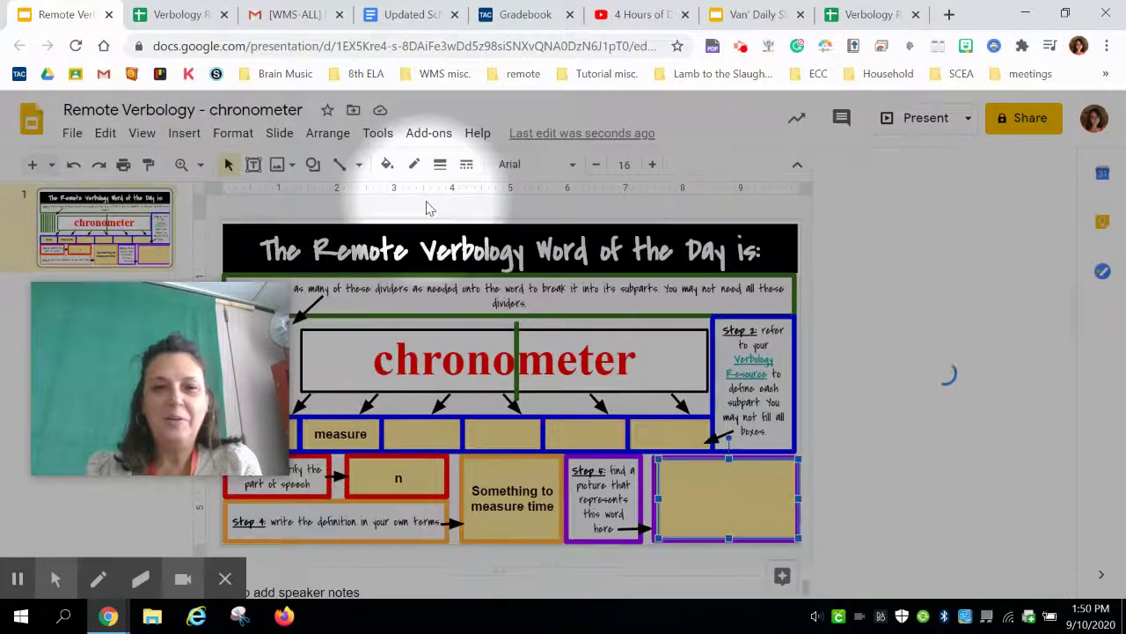
pyautogui.write('ch')
pyautogui.click(924, 181)
pyautogui.press('BackSpace')
pyautogui.press('BackSpace')
pyautogui.write('w')
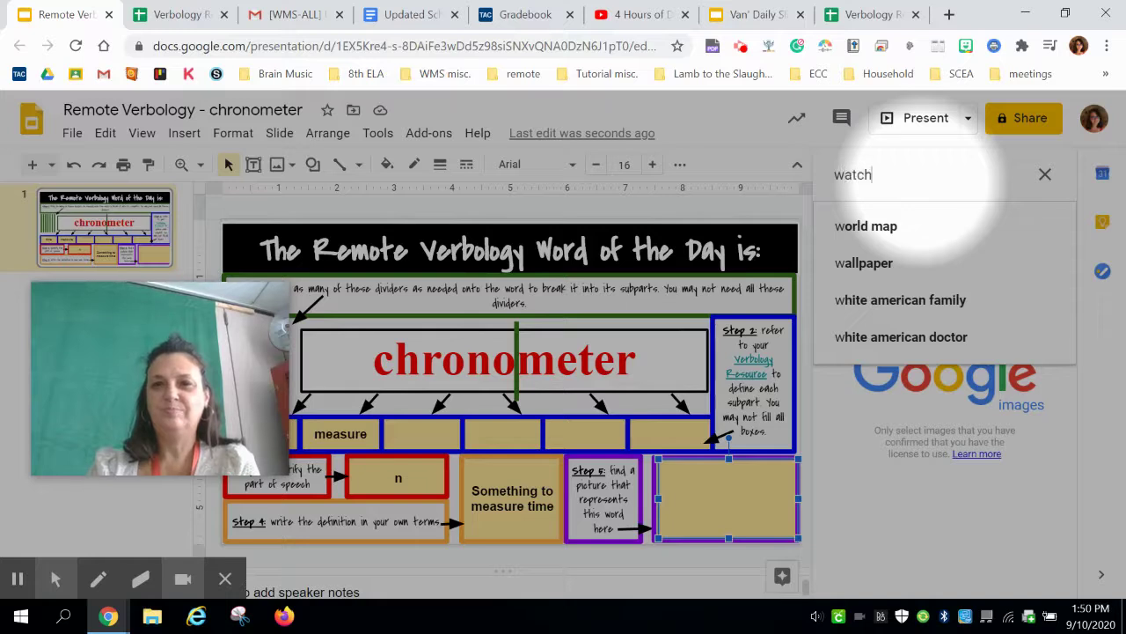
pyautogui.write('atch')
pyautogui.press('Return')
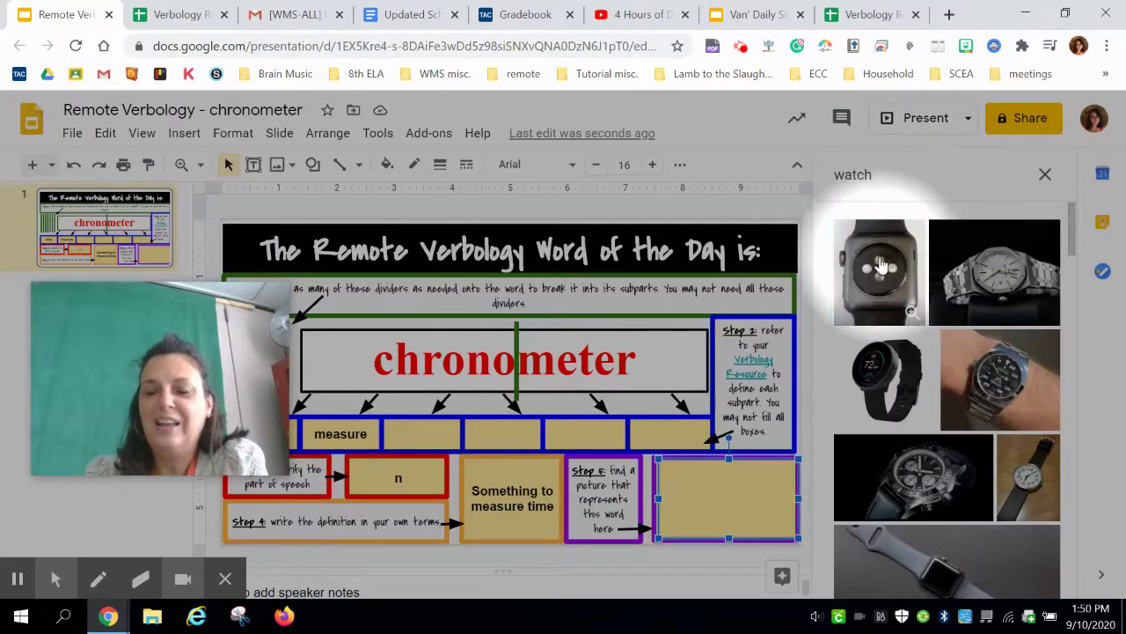
pyautogui.click(881, 266)
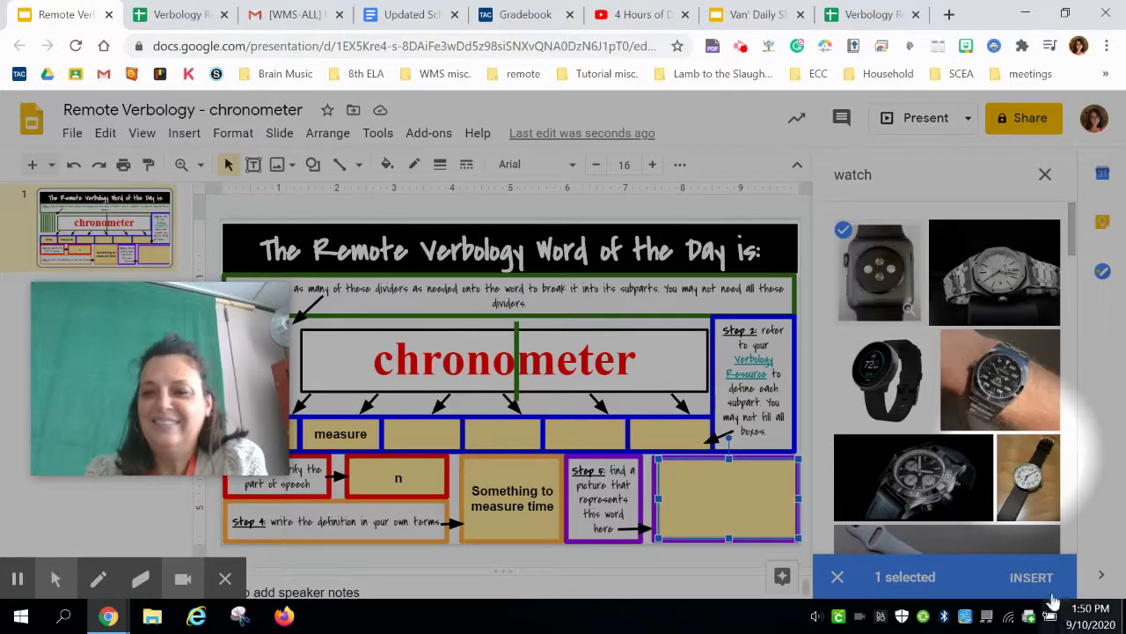
pyautogui.doubleClick(892, 325)
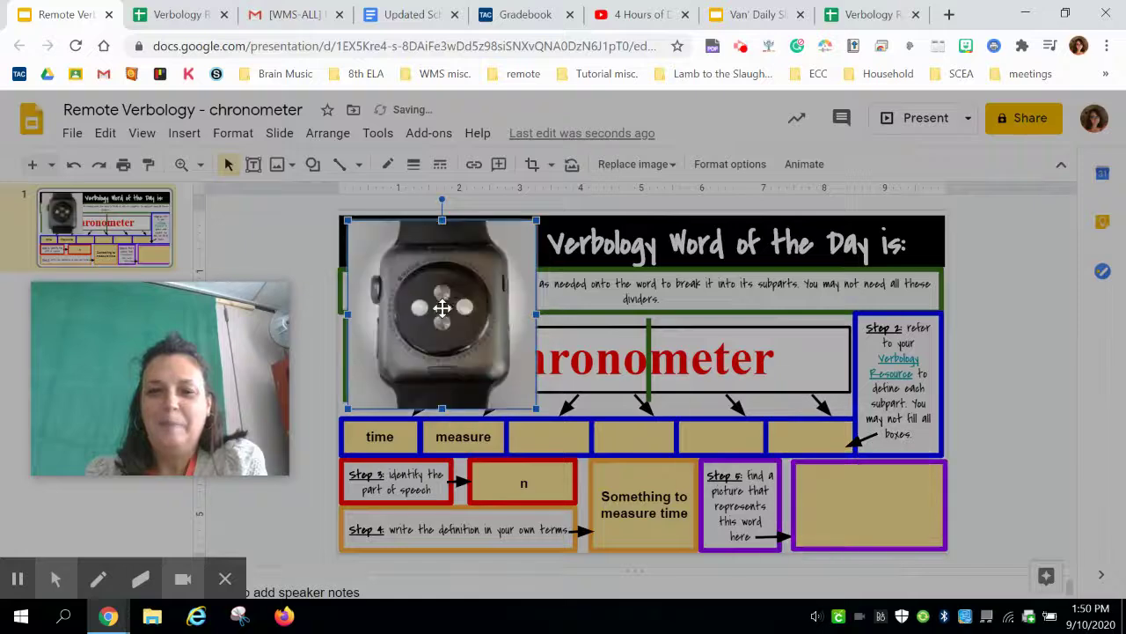
# Shrink the watch image and position it inside the Step 5 picture box.
pyautogui.moveTo(879, 543); pyautogui.dragTo(844, 440)
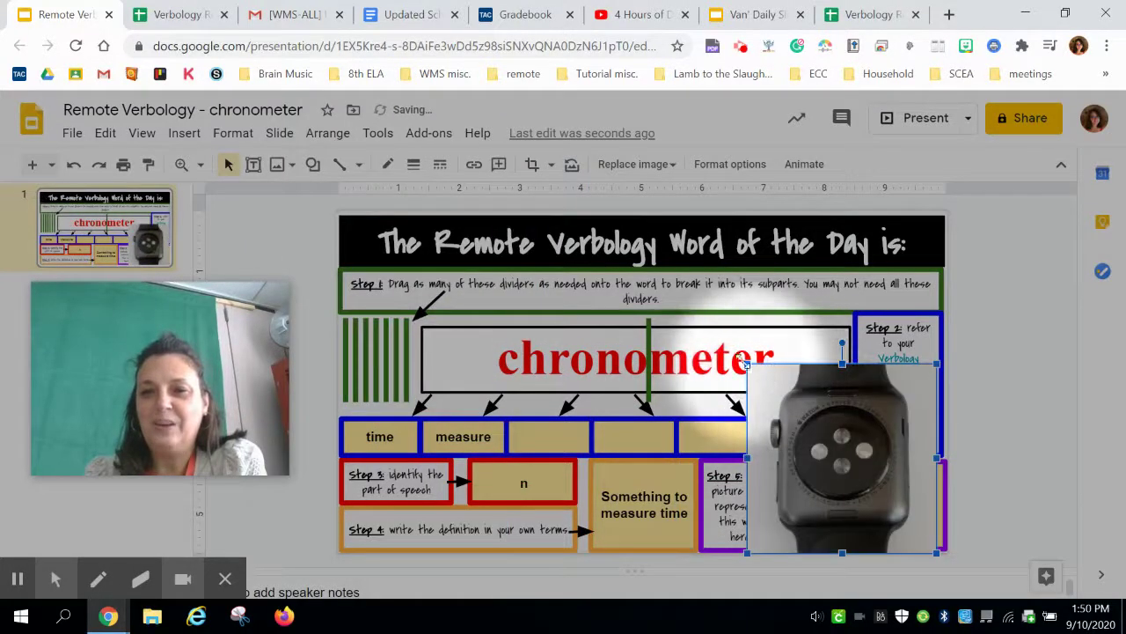
pyautogui.moveTo(757, 374); pyautogui.dragTo(866, 504)
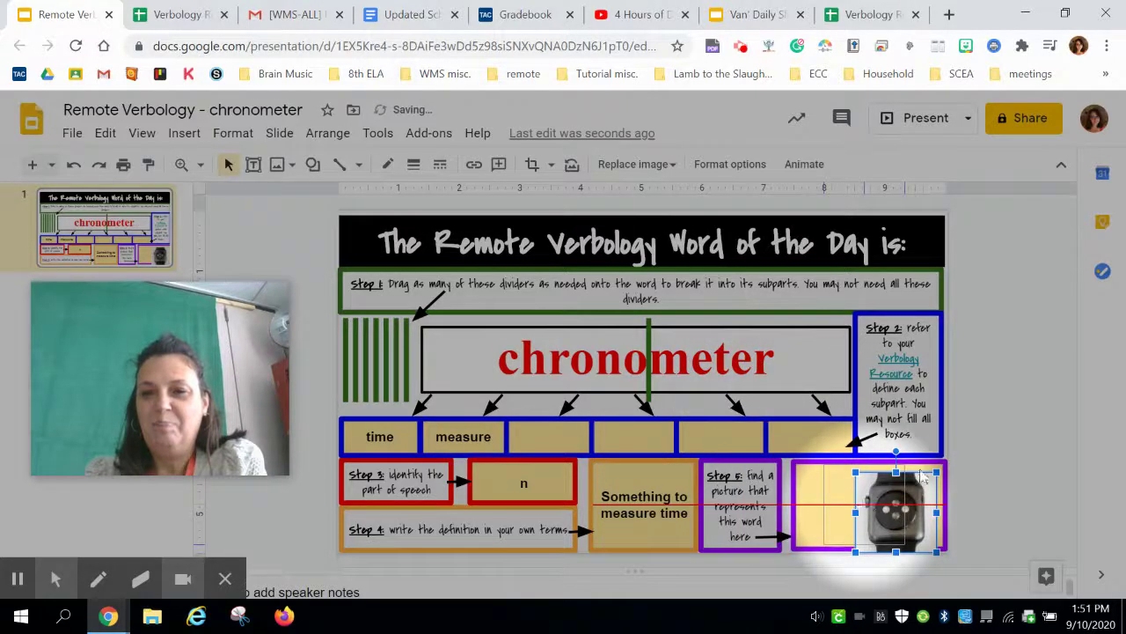
pyautogui.moveTo(924, 479); pyautogui.dragTo(895, 470)
pyautogui.click(1006, 447)
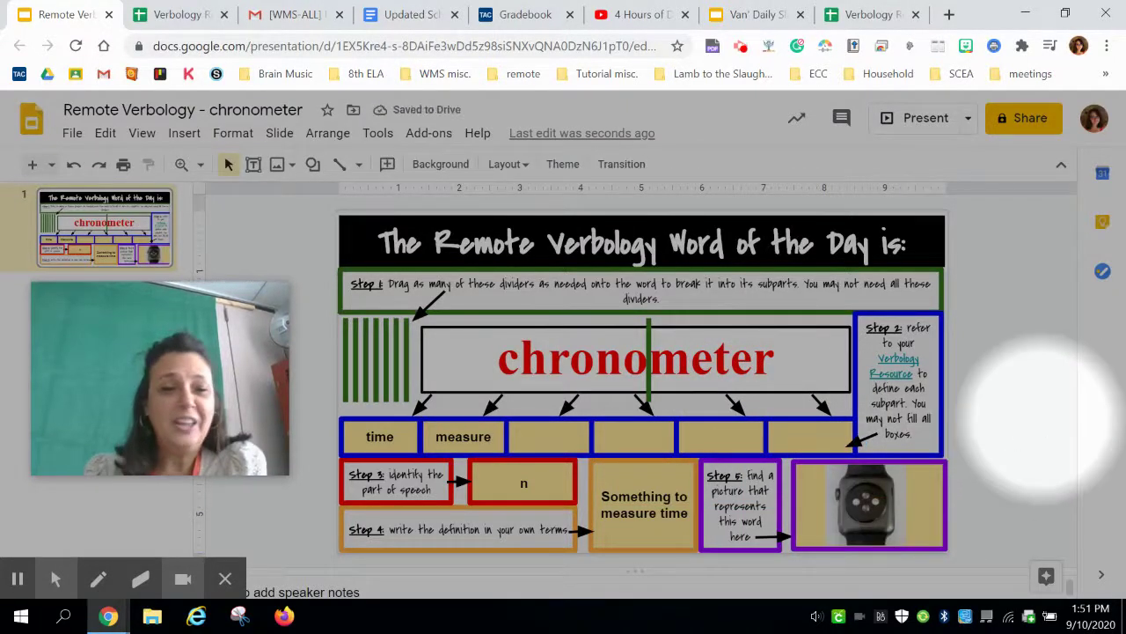